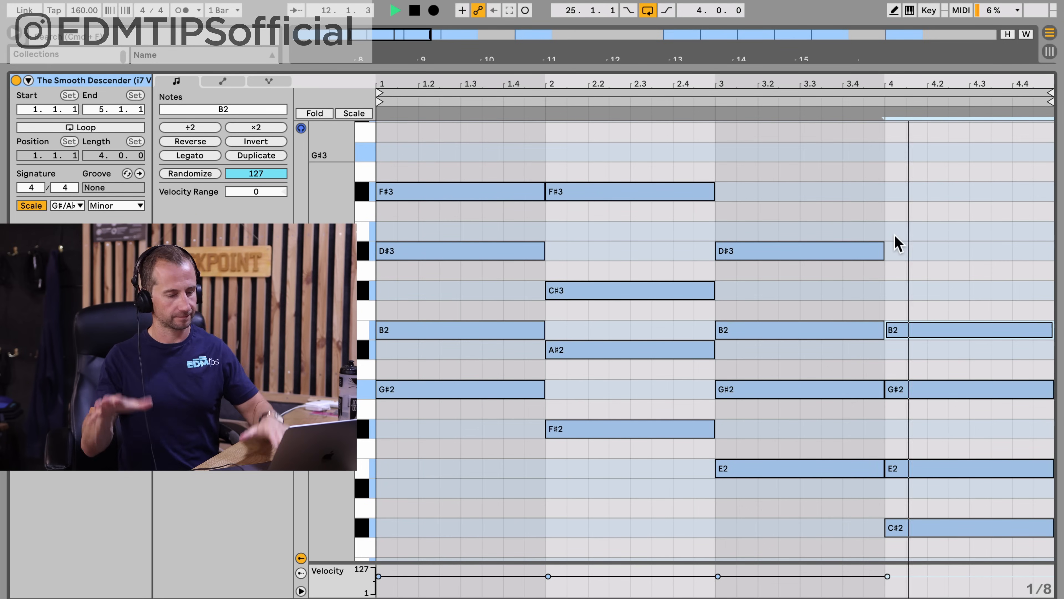
Stop playback and open the notes of the clip "The Smooth Descender (i7 VII VI7 iv)".
{"action": "key", "text": "space"}
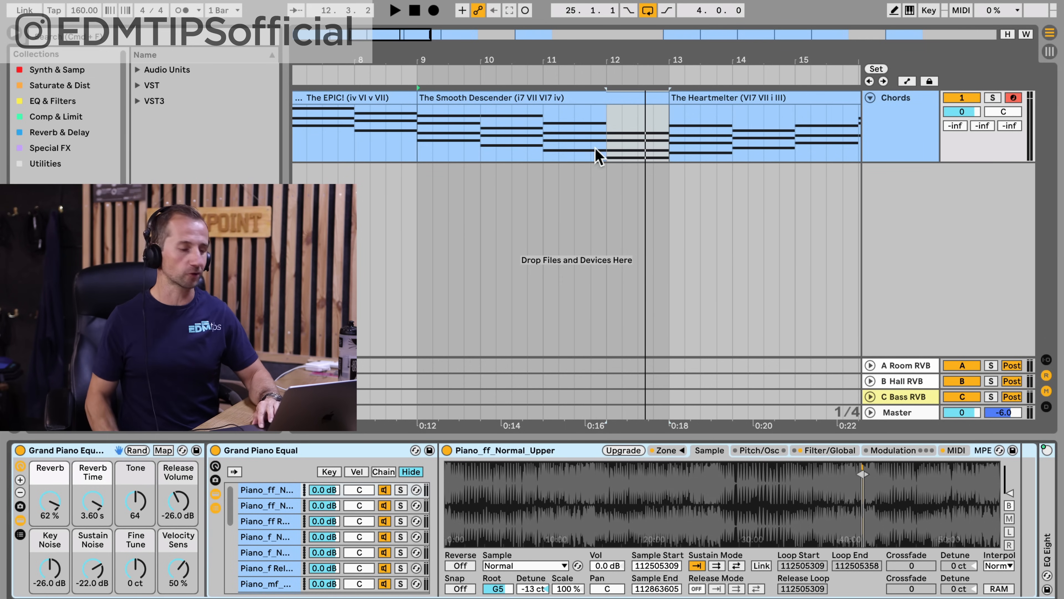
{"action": "left_click", "coordinate": [493, 97]}
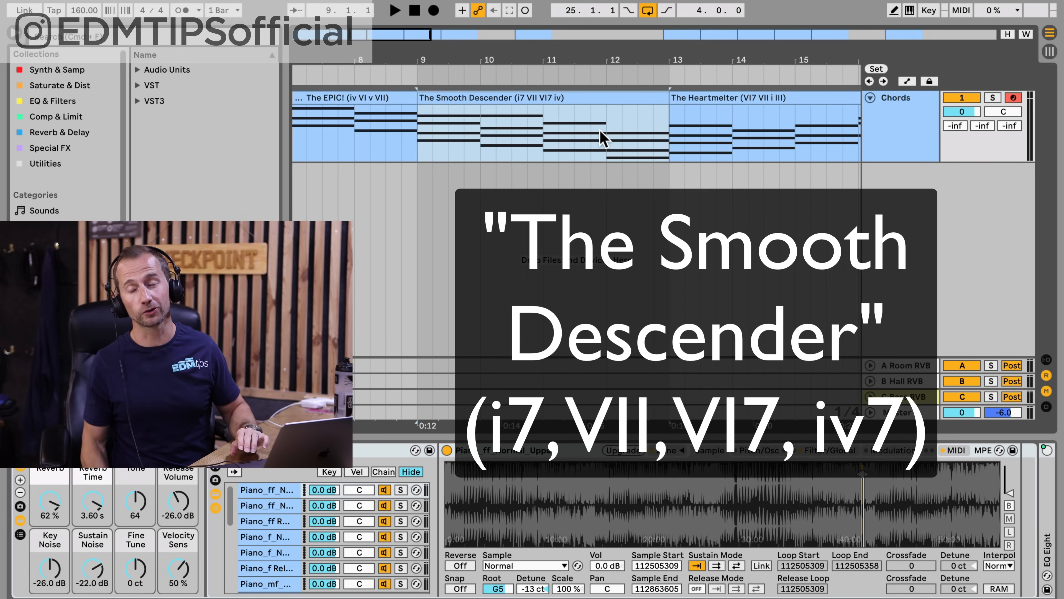
{"action": "double_click", "coordinate": [464, 110]}
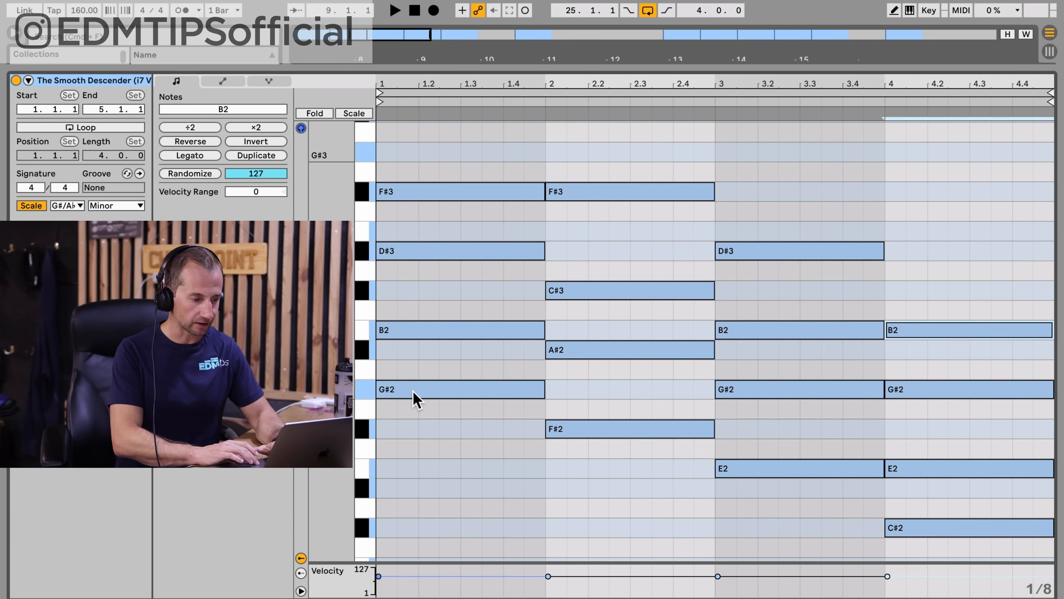
Audition the first chord's notes G#2, B2, D#3 and F#3 one by one, and play the progression through.
{"action": "left_click", "coordinate": [415, 392]}
{"action": "left_click", "coordinate": [416, 331]}
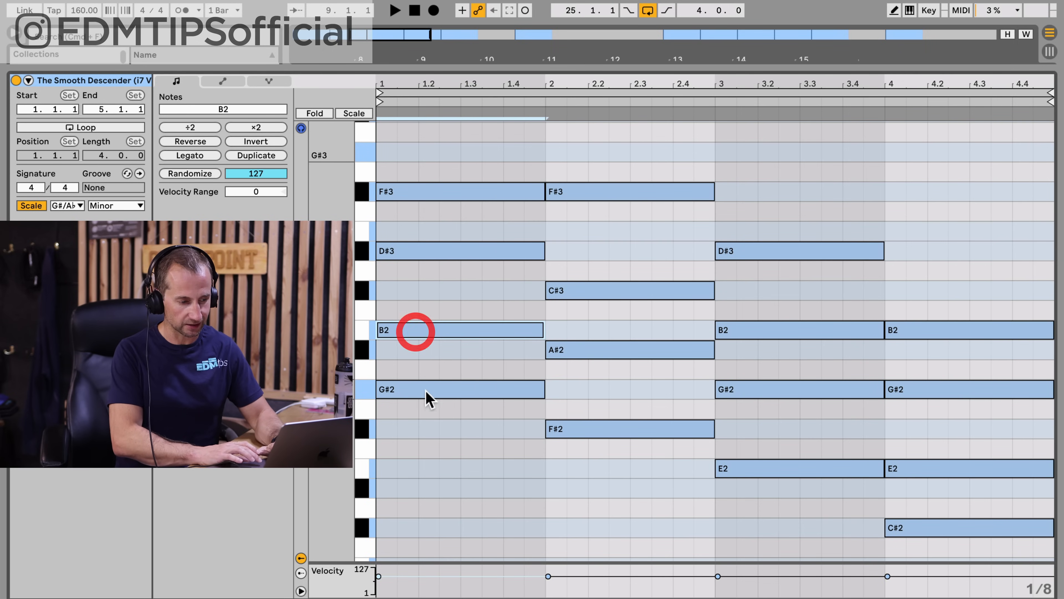
{"action": "left_click", "coordinate": [426, 392]}
{"action": "left_click", "coordinate": [423, 330]}
{"action": "left_click", "coordinate": [420, 251]}
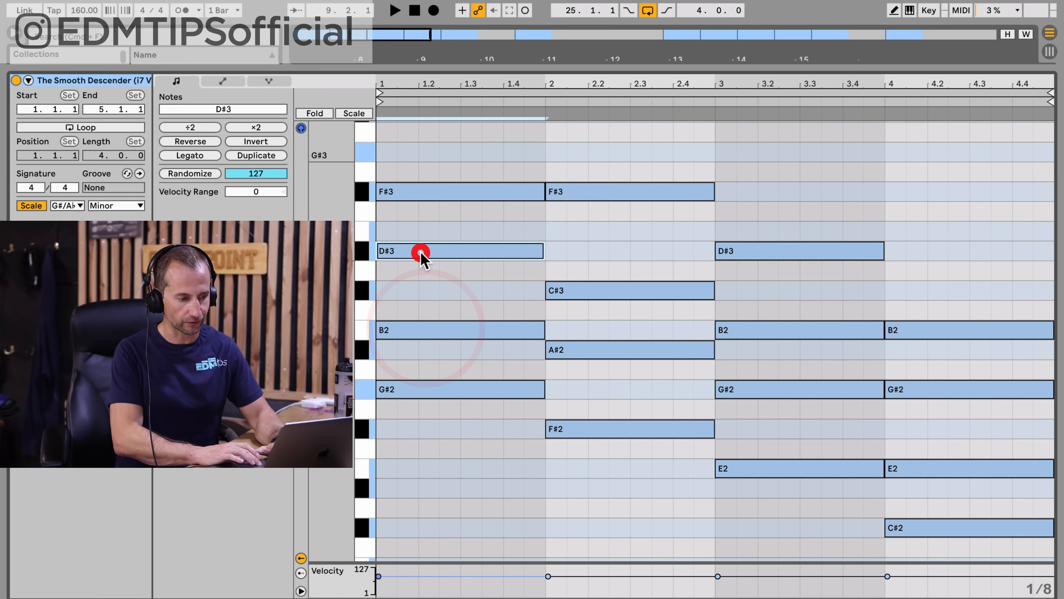
{"action": "left_click", "coordinate": [464, 194]}
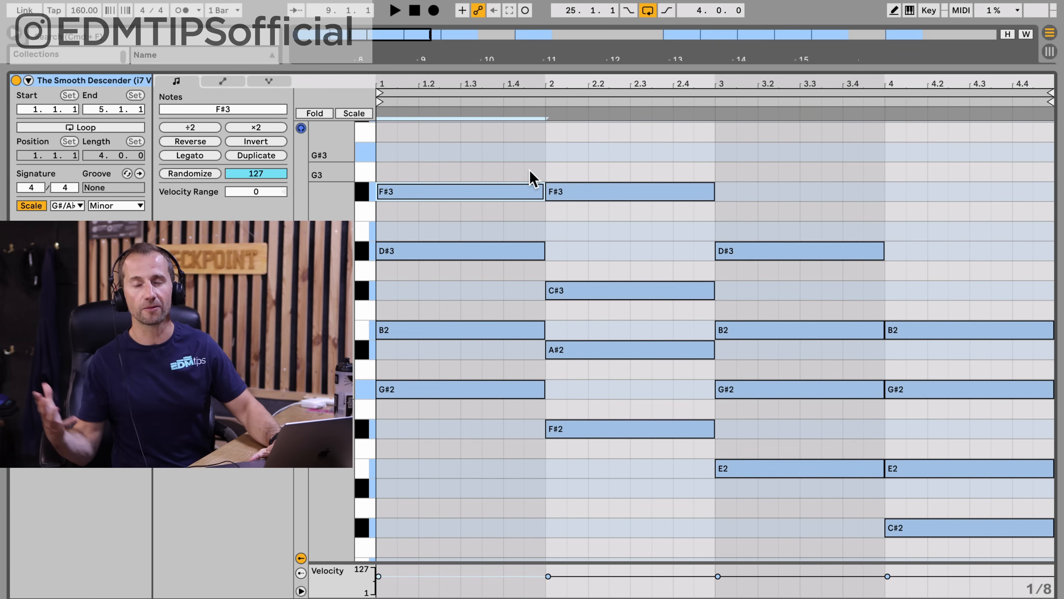
{"action": "key", "text": "space"}
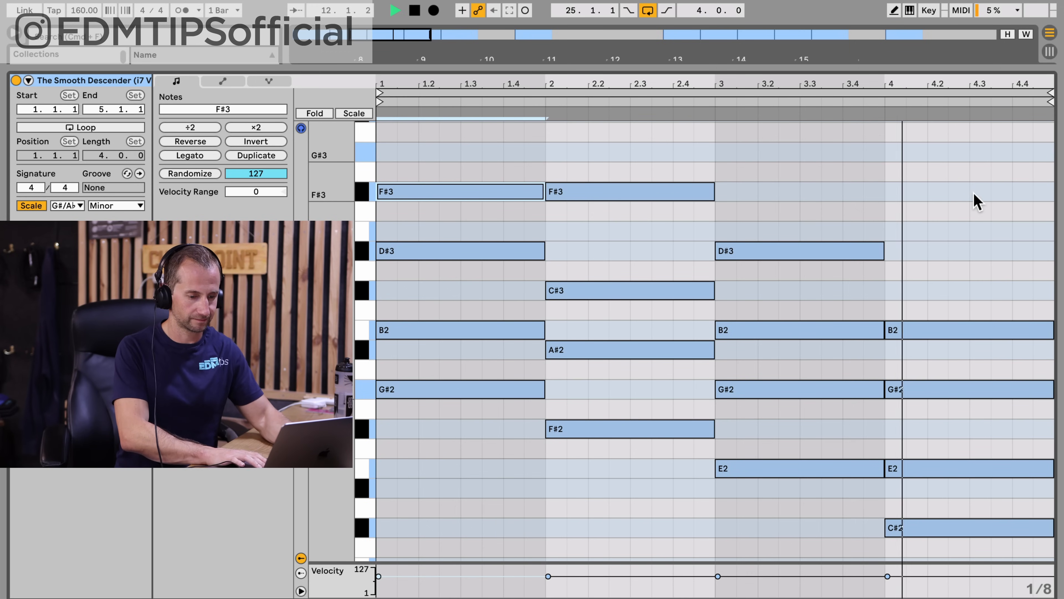
{"action": "key", "text": "shift+Tab"}
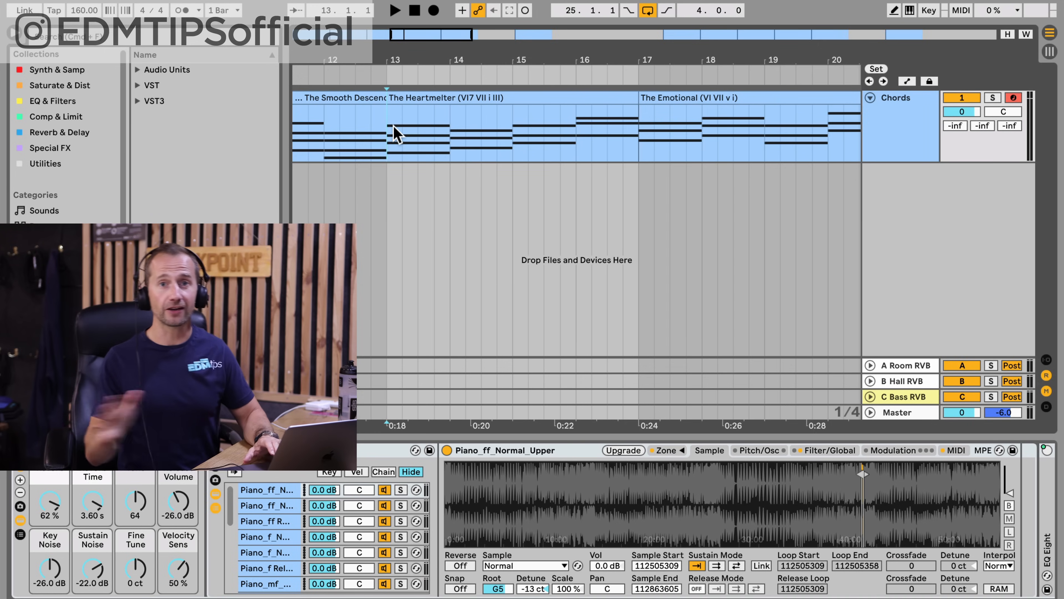
Listen to the clip "The Heartmelter (VI7 VII i III)" and open its notes for inspection.
{"action": "key", "text": "space"}
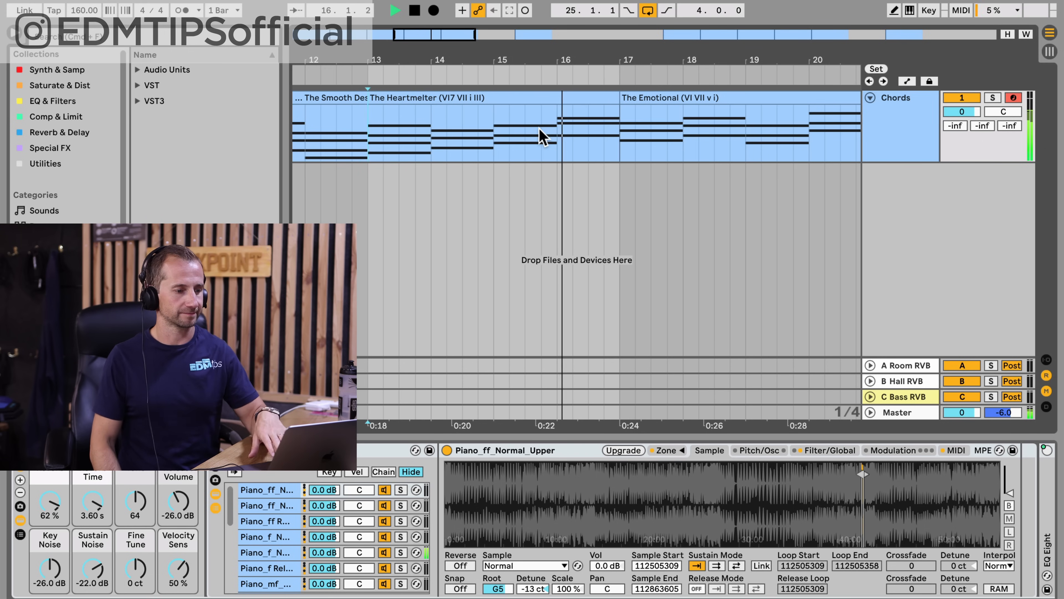
{"action": "key", "text": "space"}
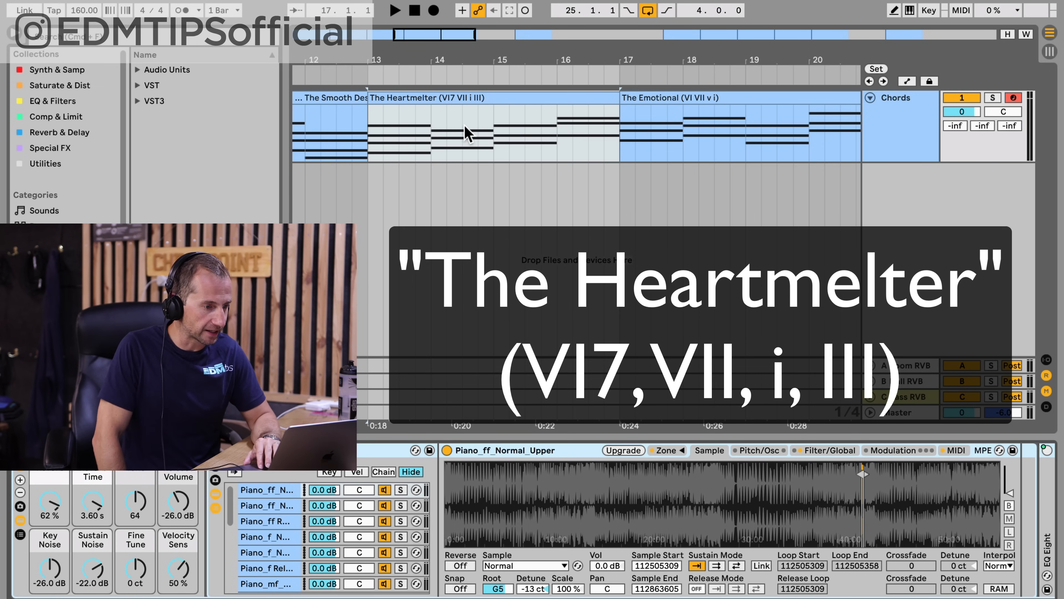
{"action": "double_click", "coordinate": [613, 96]}
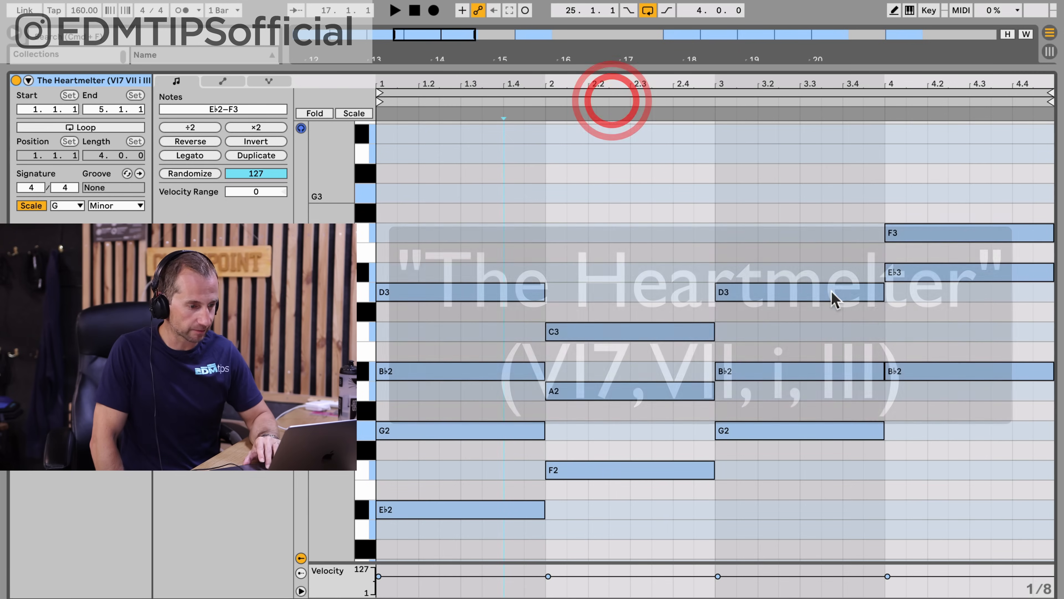
{"action": "left_click", "coordinate": [911, 275]}
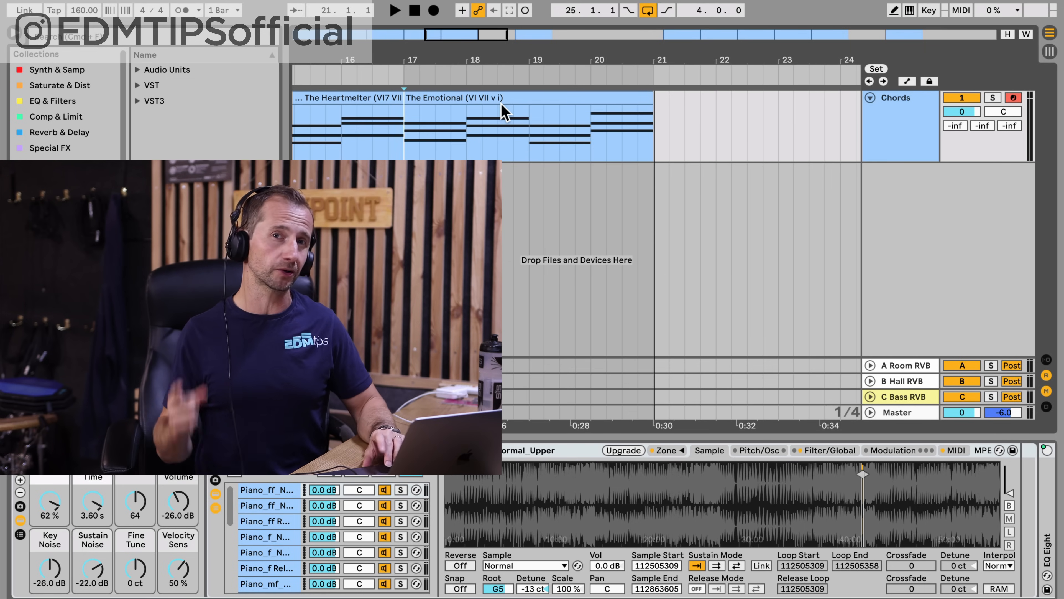
Open the notes of the clip "The Emotional (VI VII v i)".
{"action": "scroll", "coordinate": [622, 119], "scroll_direction": "right", "scroll_amount": 5}
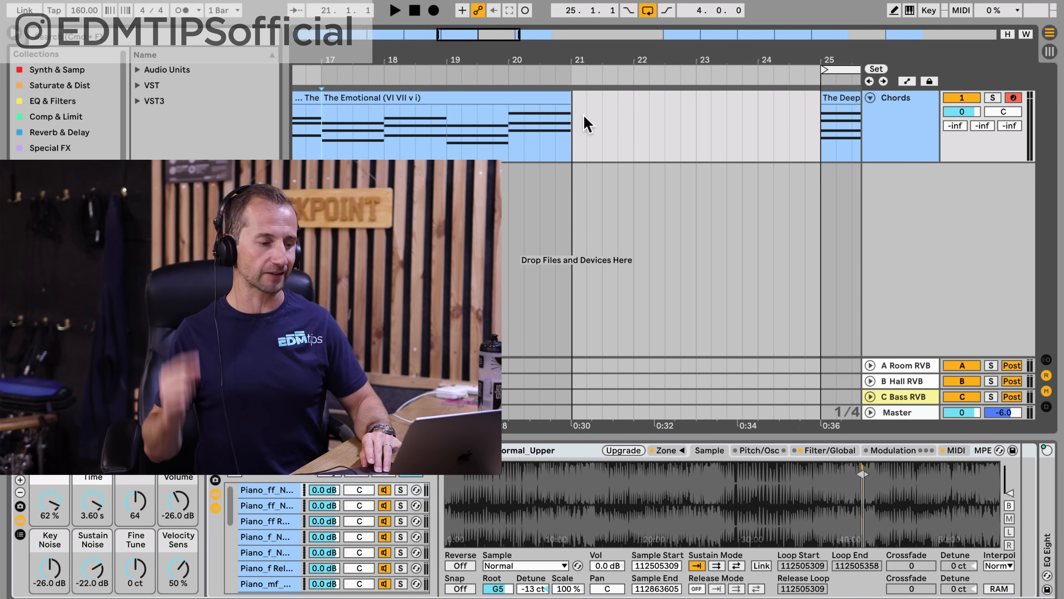
{"action": "double_click", "coordinate": [376, 99]}
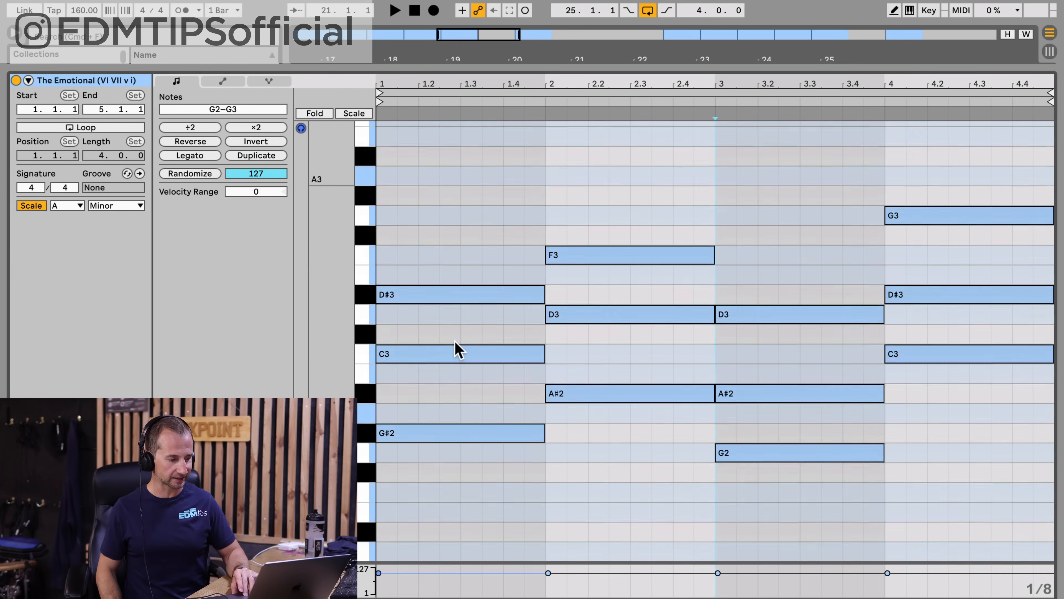
{"action": "scroll", "coordinate": [455, 340], "scroll_direction": "up", "scroll_amount": 1}
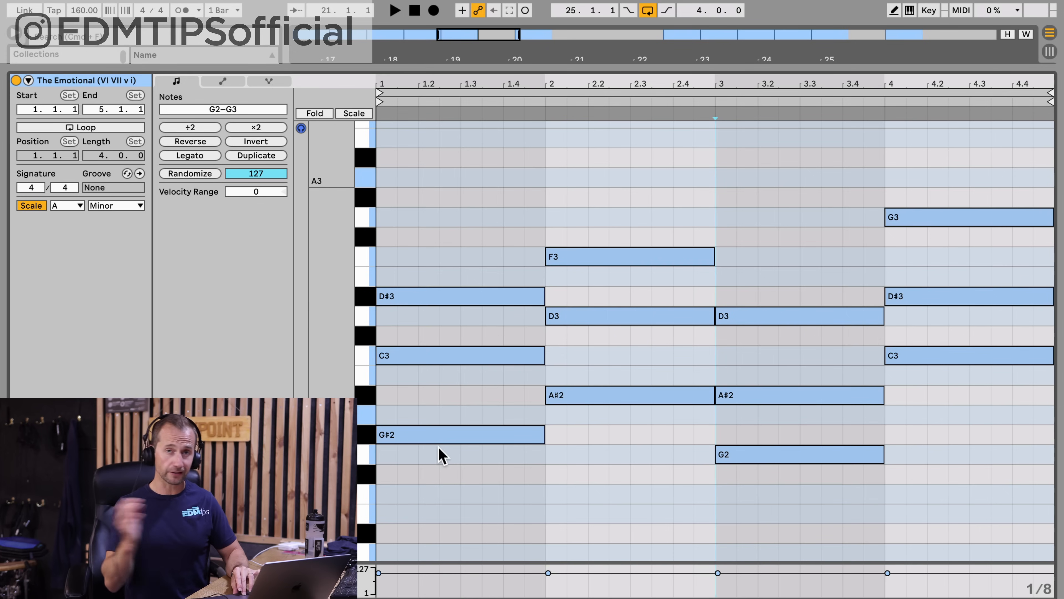
Audition the notes of the first chord and add a seventh by copying its D#3 note up to G3.
{"action": "left_click", "coordinate": [440, 295]}
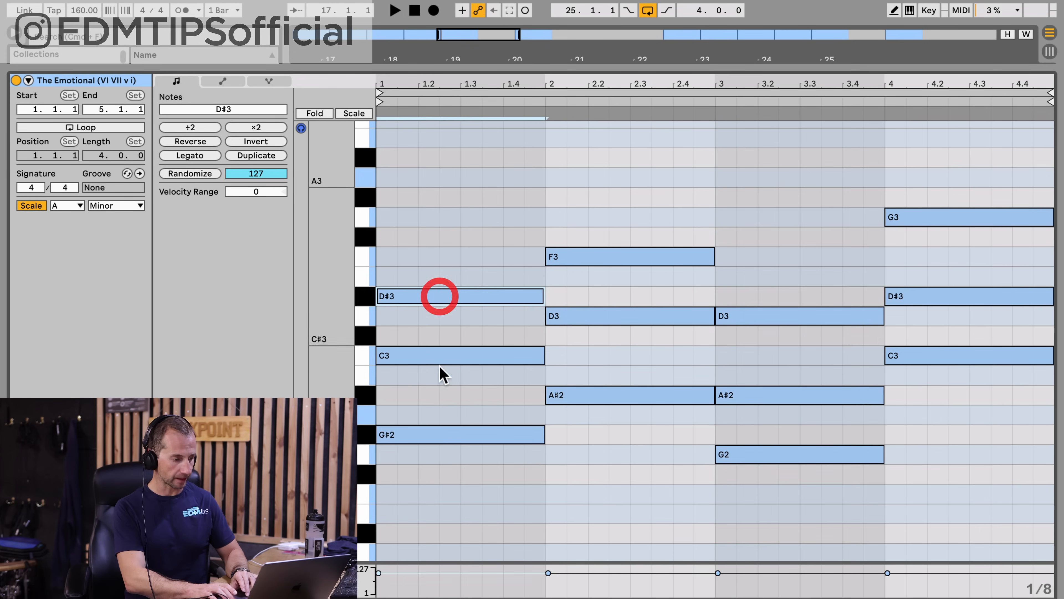
{"action": "left_click", "coordinate": [442, 434]}
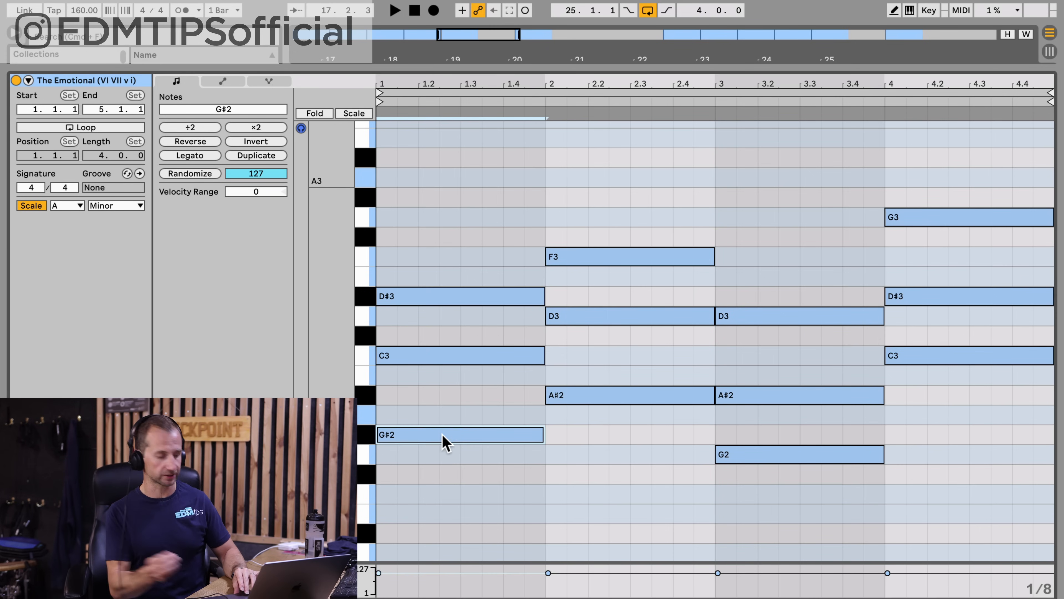
{"action": "left_click", "coordinate": [440, 356]}
{"action": "left_click", "coordinate": [443, 297]}
{"action": "left_click_drag", "start_coordinate": [443, 297], "coordinate": [439, 226]}
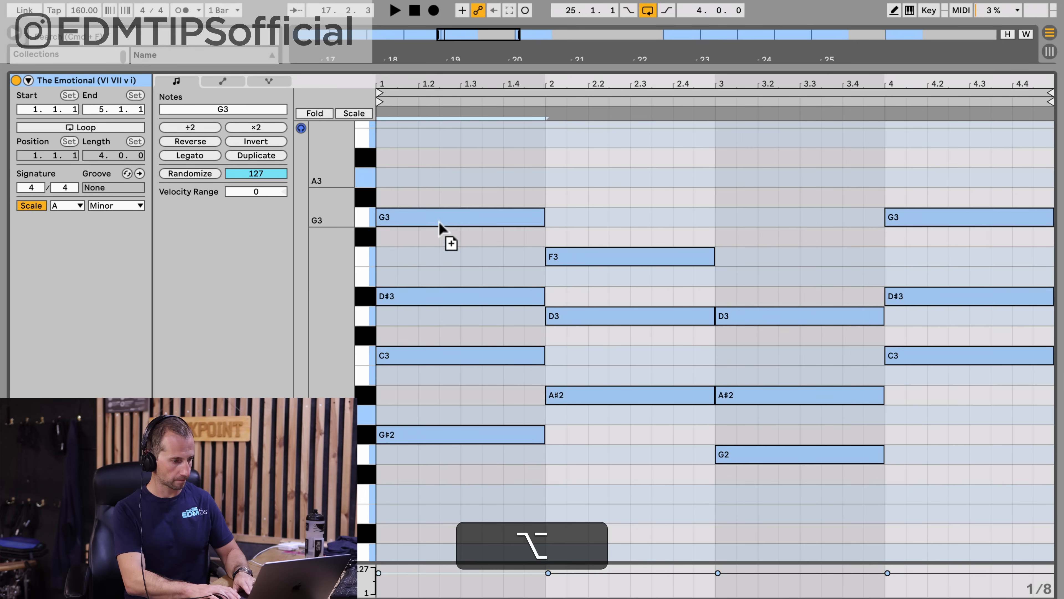
{"action": "left_click_drag", "start_coordinate": [460, 538], "coordinate": [463, 2]}
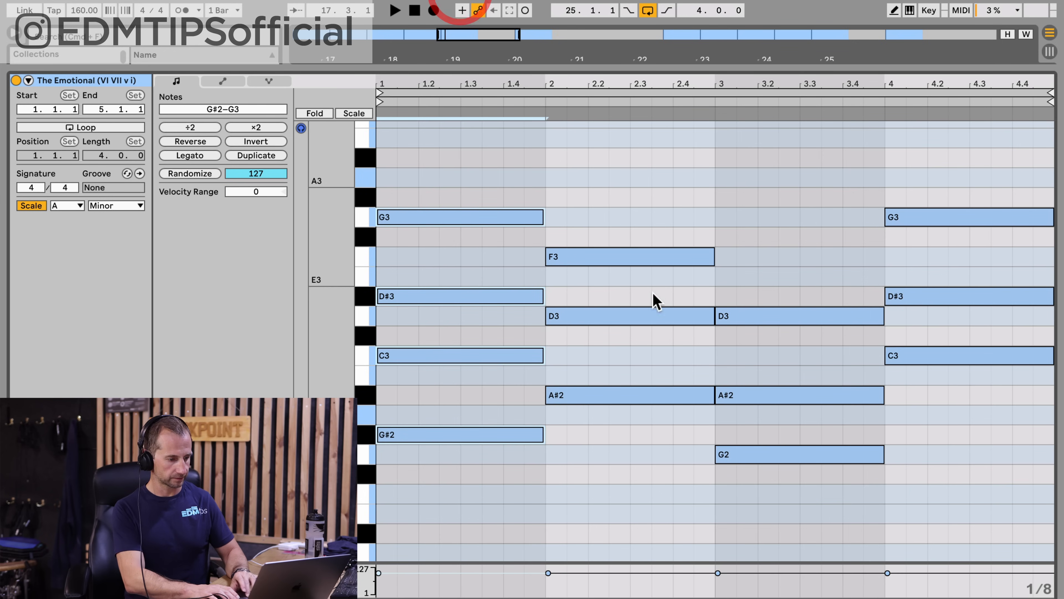
Audition the notes of the bar 3 chord and add a seventh by copying its D3 note up to F3.
{"action": "left_click", "coordinate": [767, 454]}
{"action": "left_click", "coordinate": [768, 394]}
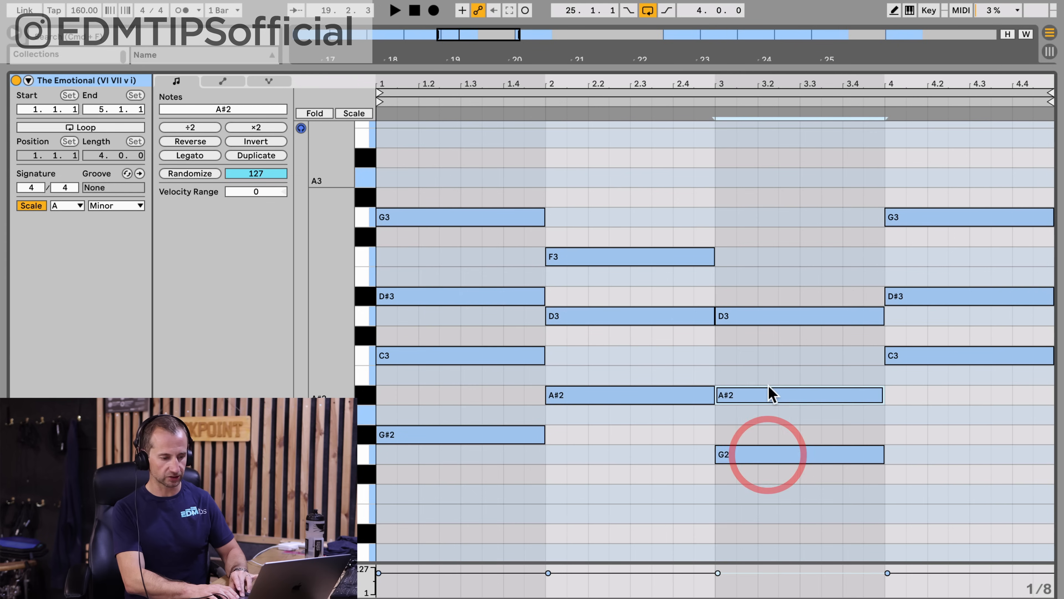
{"action": "left_click", "coordinate": [770, 318]}
{"action": "left_click_drag", "start_coordinate": [770, 325], "coordinate": [765, 264]}
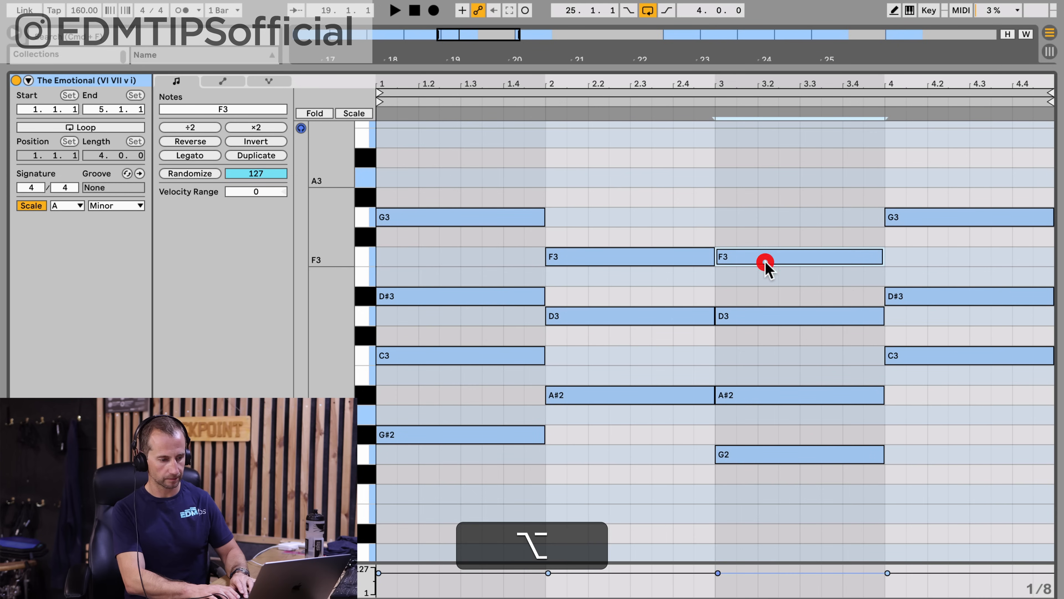
Play the progression with the added seventh notes and stop playback.
{"action": "key", "text": "space"}
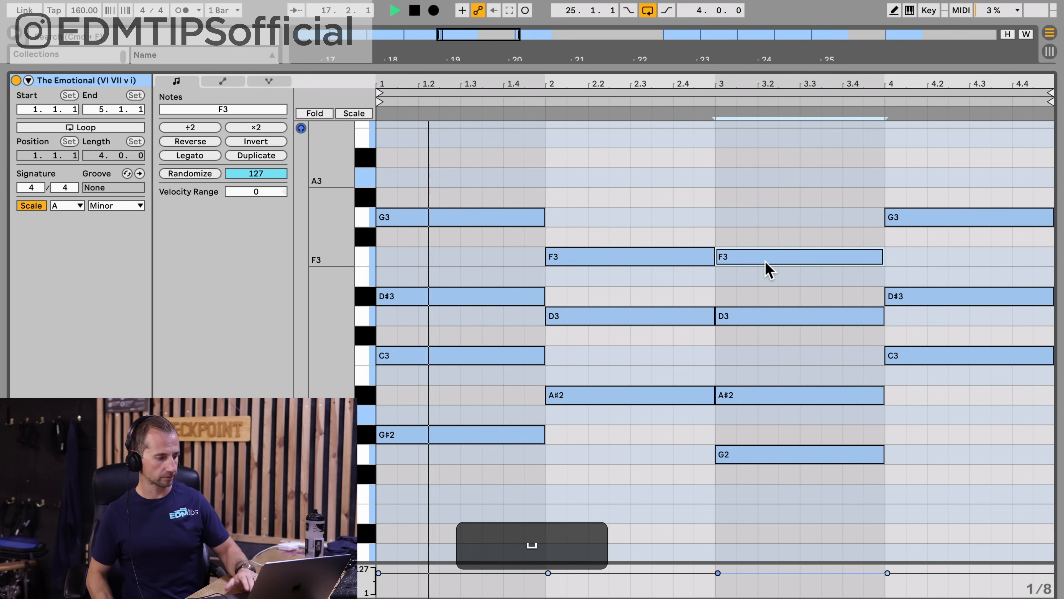
{"action": "left_click", "coordinate": [704, 205]}
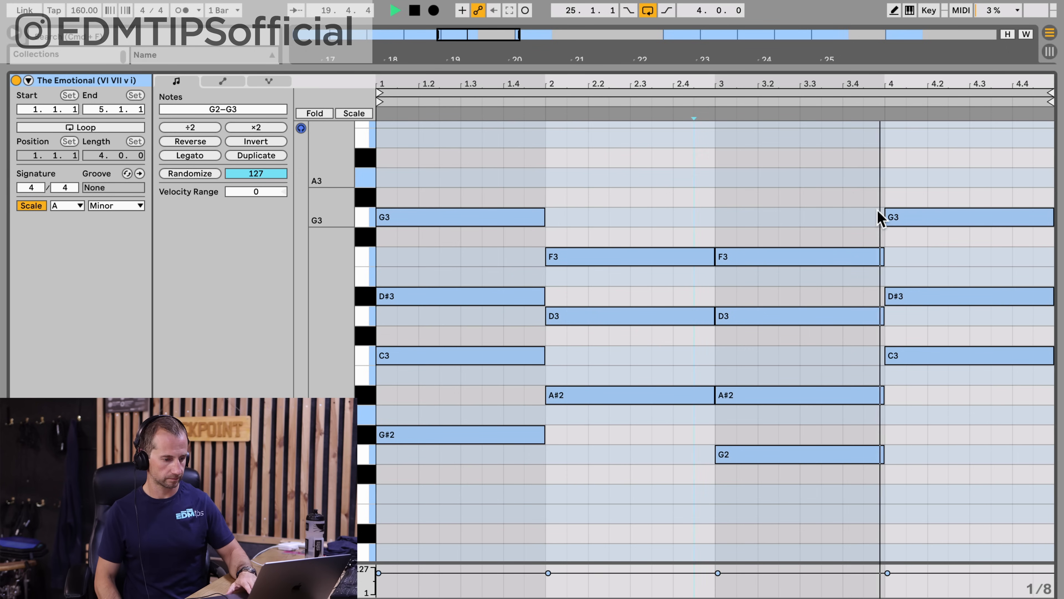
{"action": "key", "text": "space"}
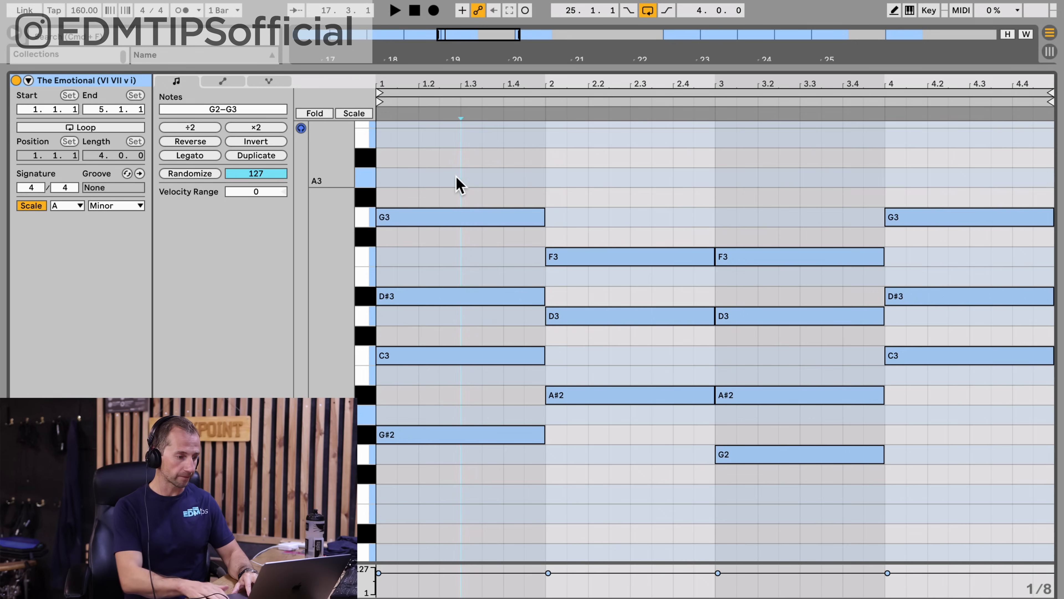
Lower the G3 notes in bars 1 and 4 by an octave to G2, playing the first inverted chord.
{"action": "left_click_drag", "start_coordinate": [456, 178], "coordinate": [487, 234]}
{"action": "key", "text": "shift"}
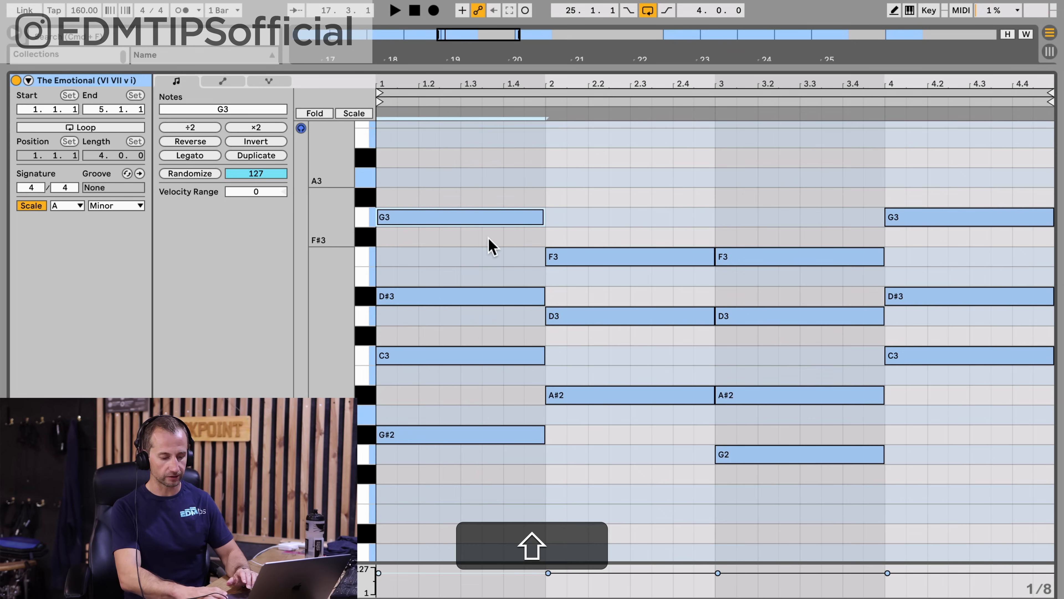
{"action": "key", "text": "shift+Down"}
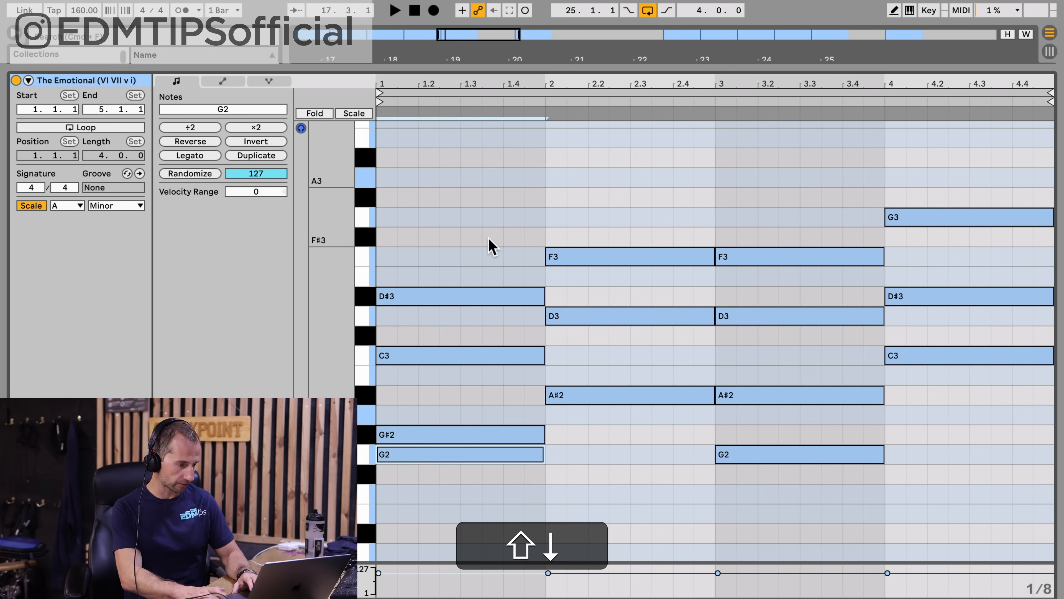
{"action": "key", "text": "space"}
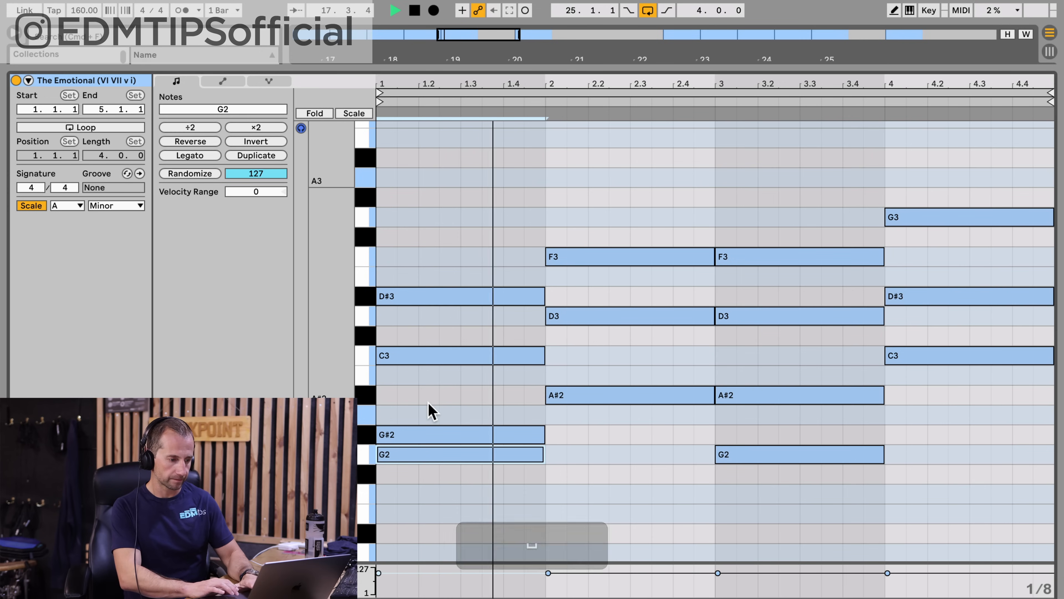
{"action": "left_click", "coordinate": [922, 215]}
{"action": "key", "text": "shift+Down"}
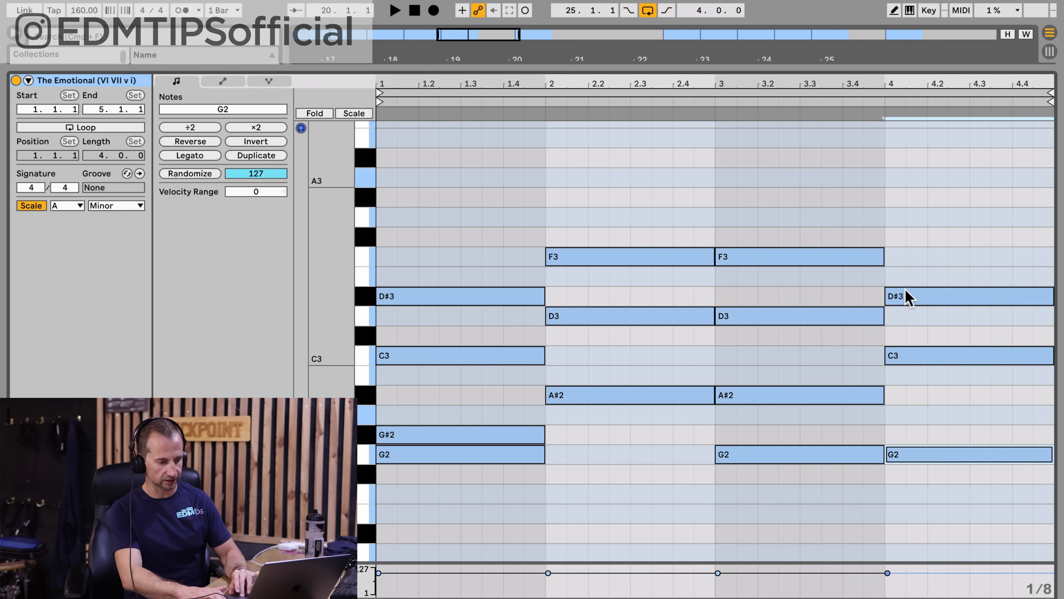
Lower the F3 notes in bars 3 and 2 to F2 and the bar 4 D#3 to D#2.
{"action": "left_click", "coordinate": [798, 261]}
{"action": "key", "text": "shift+Down"}
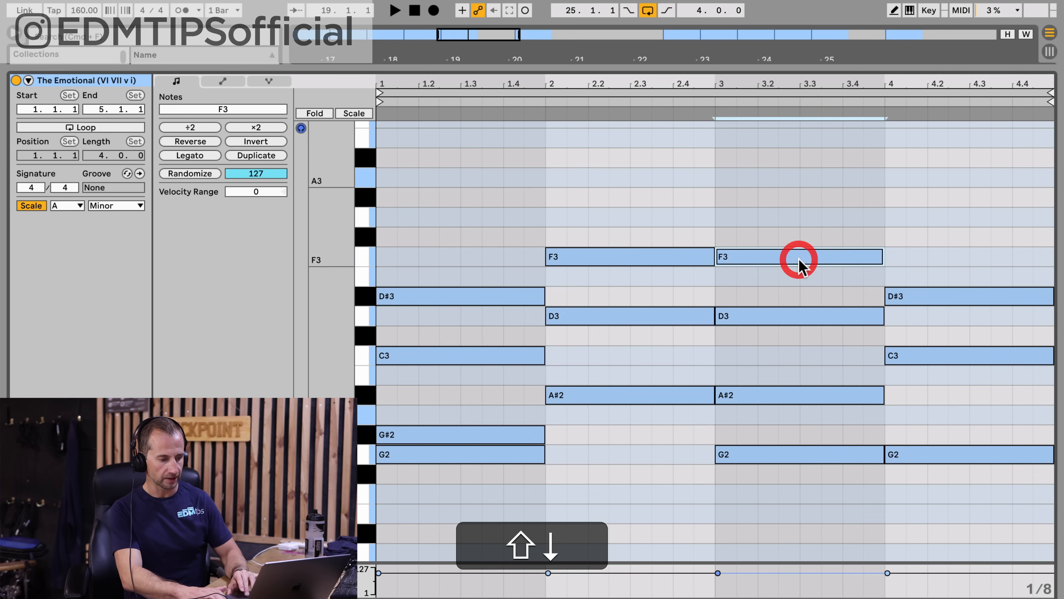
{"action": "left_click", "coordinate": [611, 254]}
{"action": "key", "text": "shift+Down"}
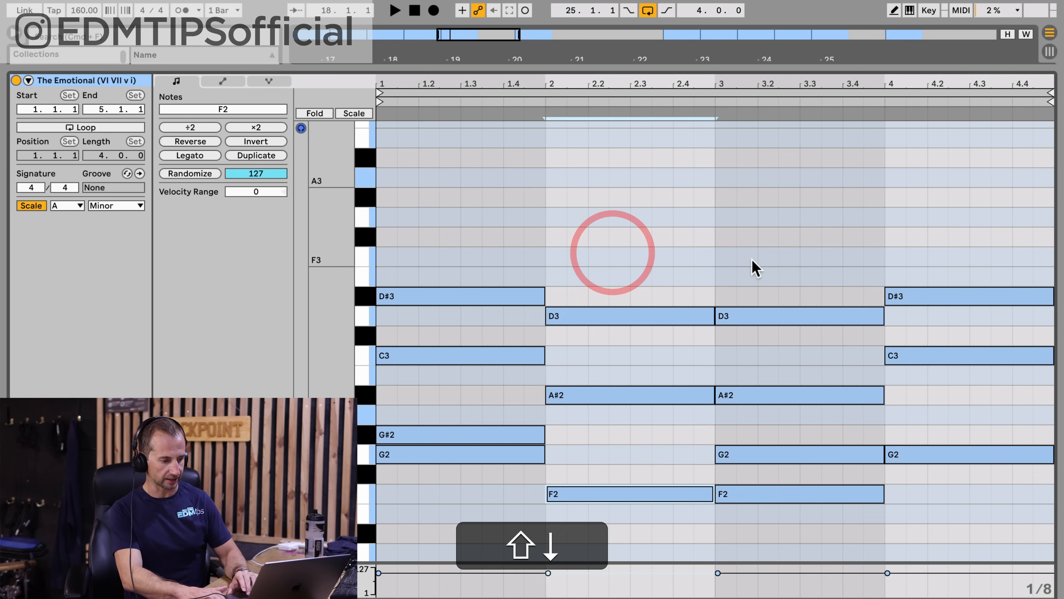
{"action": "left_click", "coordinate": [920, 296]}
{"action": "key", "text": "shift+Down"}
Listen to the inverted progression, stop playback and clear the note selection.
{"action": "key", "text": "shift+space"}
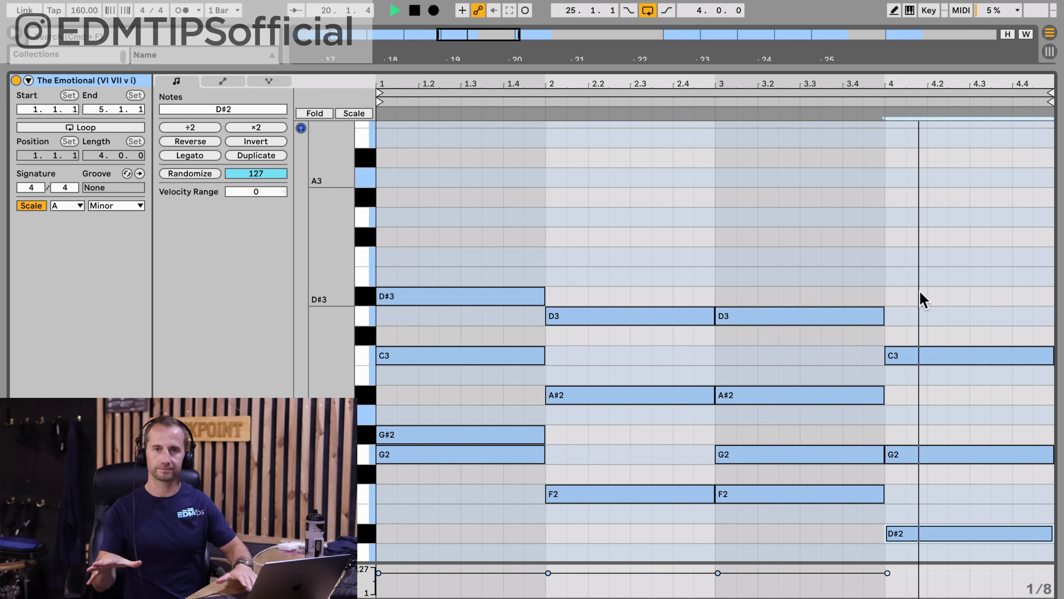
{"action": "key", "text": "space"}
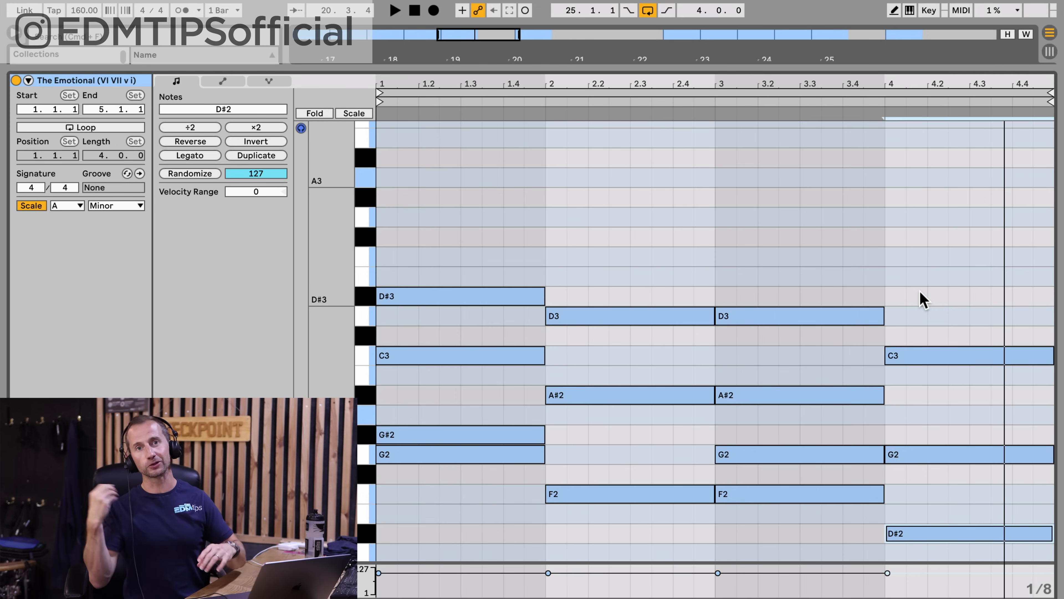
{"action": "left_click", "coordinate": [442, 436]}
{"action": "left_click", "coordinate": [442, 405]}
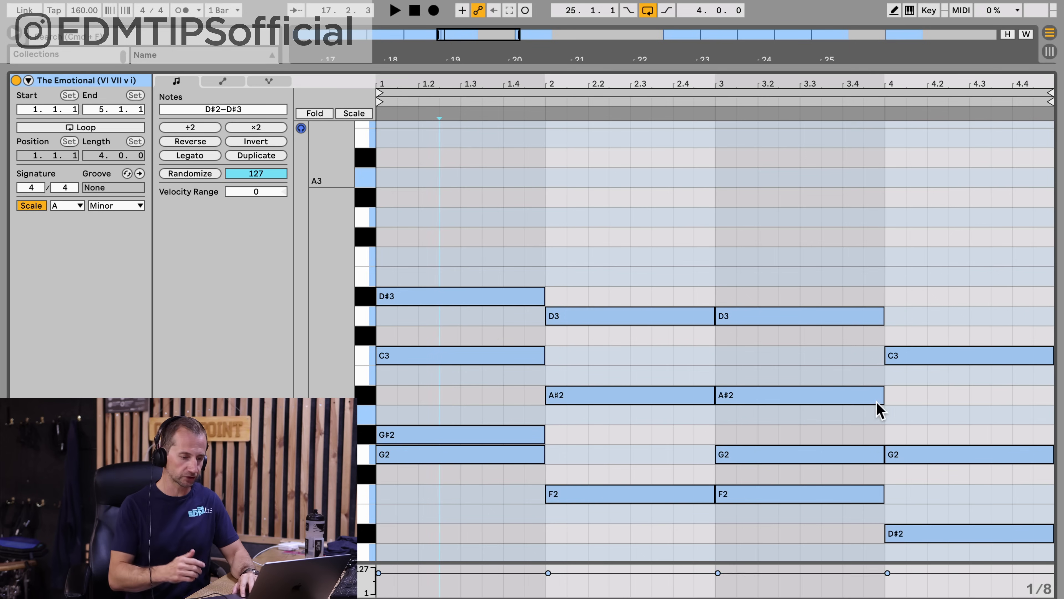
Undo the octave moves in all four bars and the F3 note added to the bar 3 chord.
{"action": "key", "text": "super+z"}
{"action": "key", "text": "super+z"}
{"action": "key", "text": "super+z"}
{"action": "key", "text": "super+z"}
{"action": "key", "text": "super+z"}
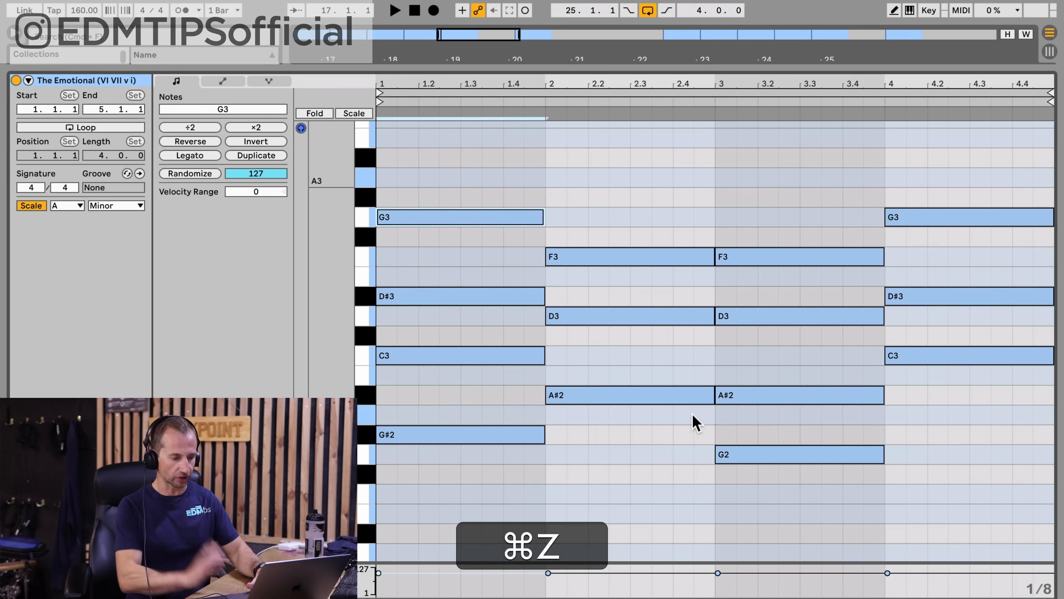
{"action": "key", "text": "super+z"}
{"action": "key", "text": "shift+super+z"}
{"action": "key", "text": "shift+super+z"}
{"action": "key", "text": "super+z"}
{"action": "key", "text": "super+z"}
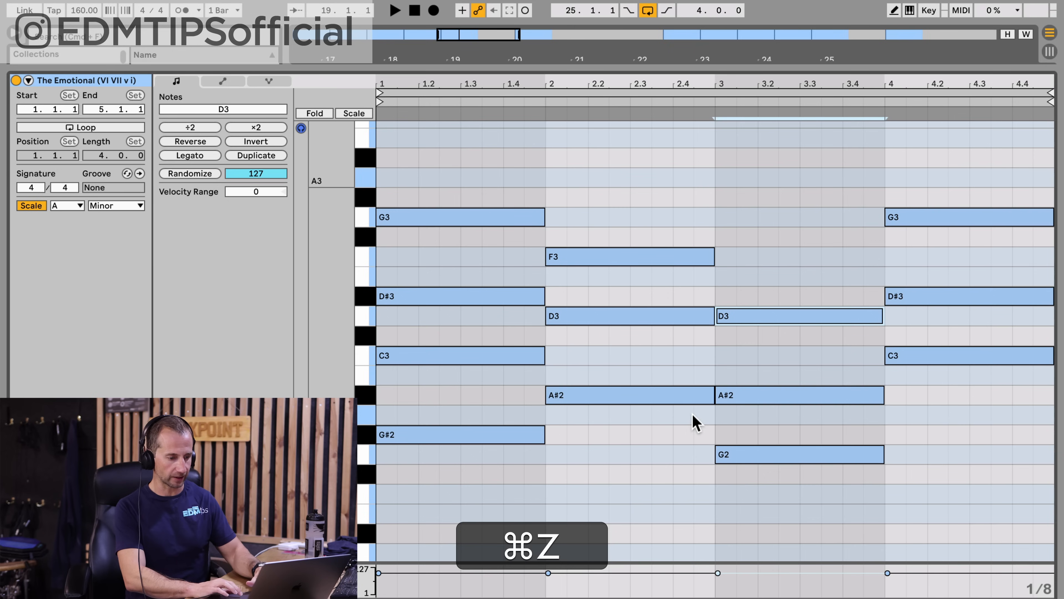
Delete the G3 note from the bar 1 chord, leaving a plain triad.
{"action": "left_click", "coordinate": [458, 223]}
{"action": "left_click", "coordinate": [452, 218]}
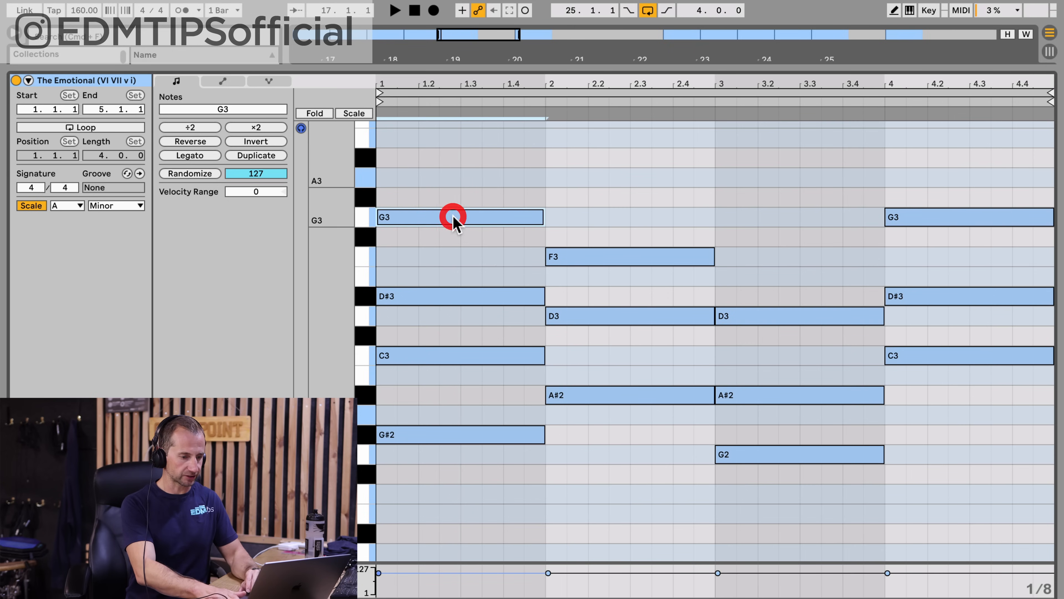
{"action": "key", "text": "BackSpace"}
Split bar 4's D#3 note in half, raise its first half to F3, and play the suspended progression.
{"action": "left_click", "coordinate": [963, 294]}
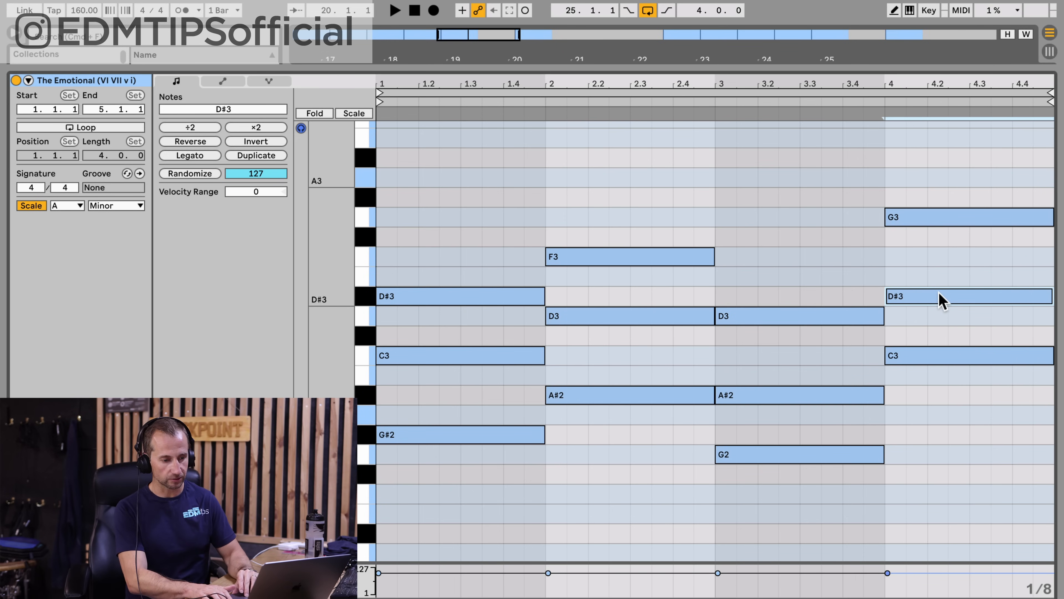
{"action": "key", "text": "Up"}
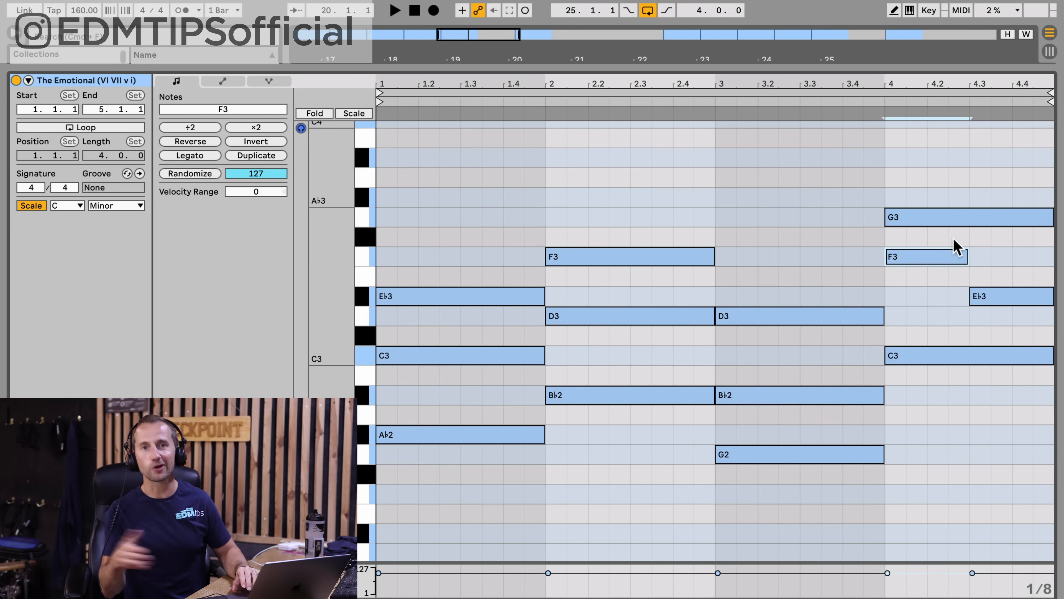
{"action": "key", "text": "space"}
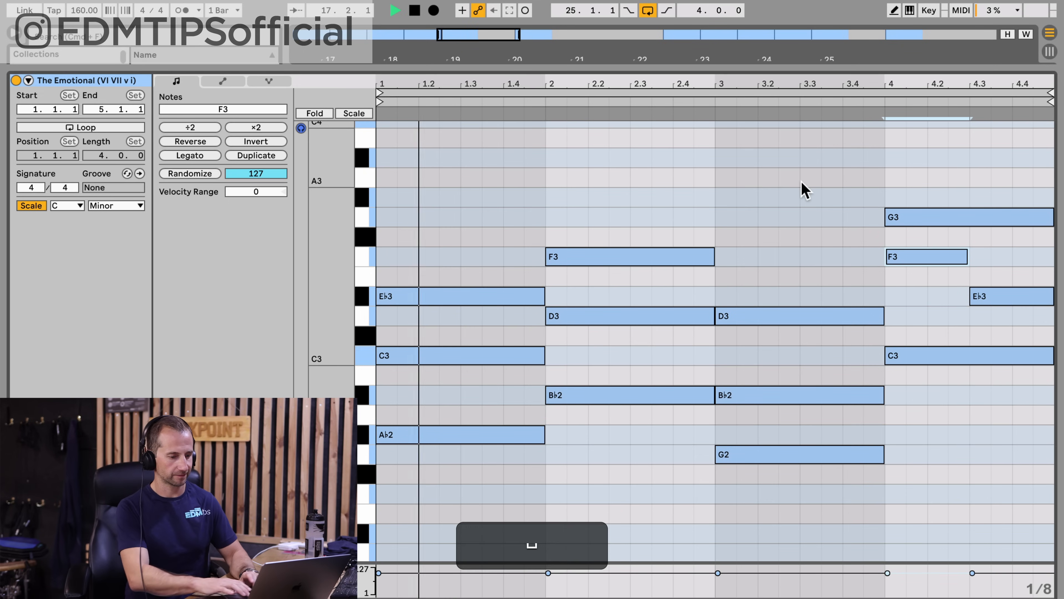
{"action": "left_click", "coordinate": [818, 193]}
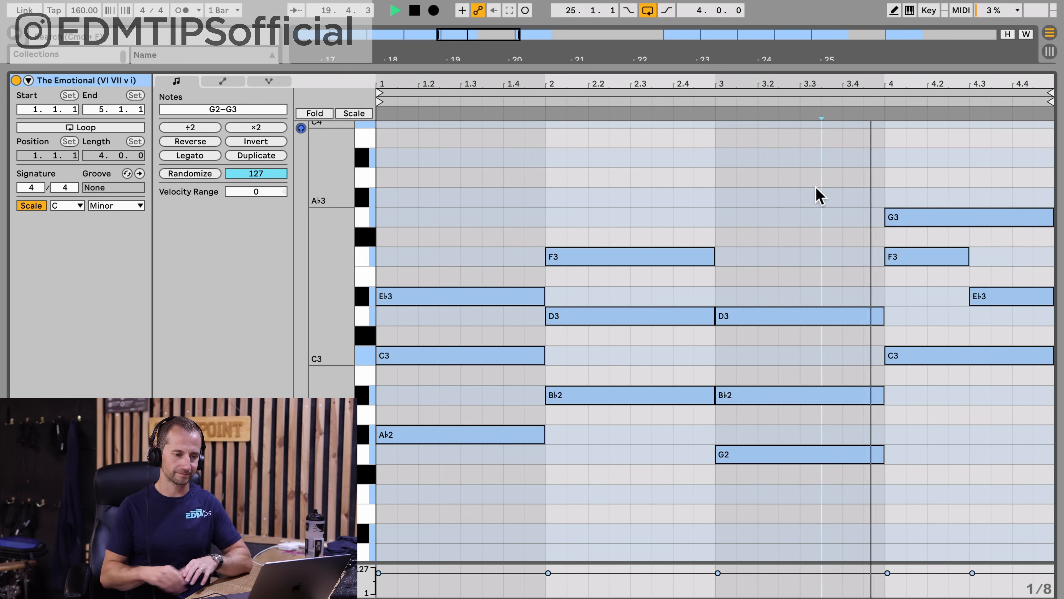
{"action": "key", "text": "space"}
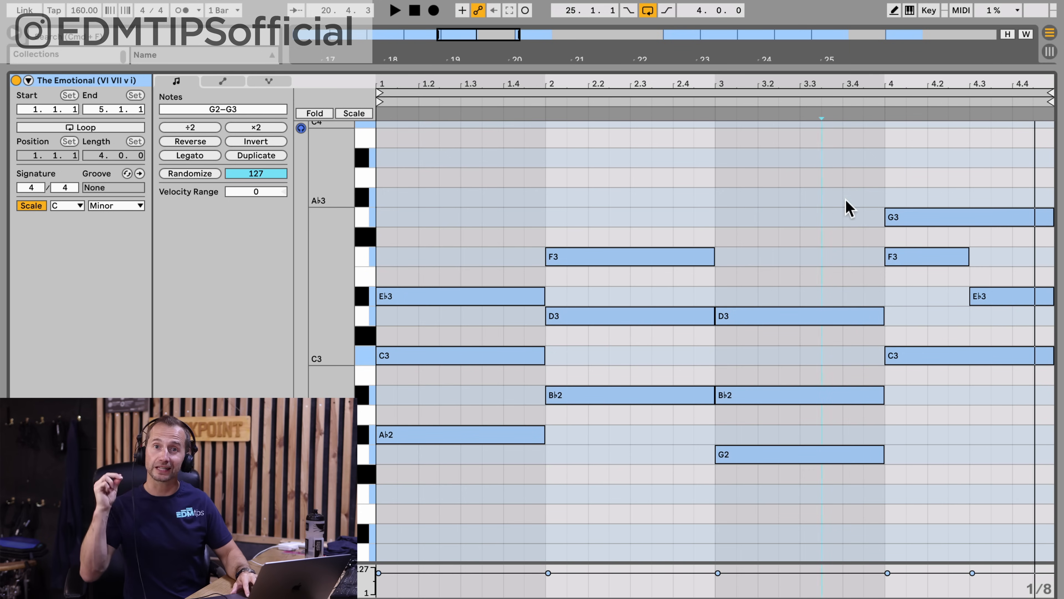
Lower the half-length F3 at the start of bar 4 to D3 and clear the note selection.
{"action": "mouse_move", "coordinate": [911, 256]}
{"action": "left_mouse_down"}
{"action": "mouse_move", "coordinate": [924, 330]}
{"action": "mouse_move", "coordinate": [915, 317]}
{"action": "left_mouse_up"}
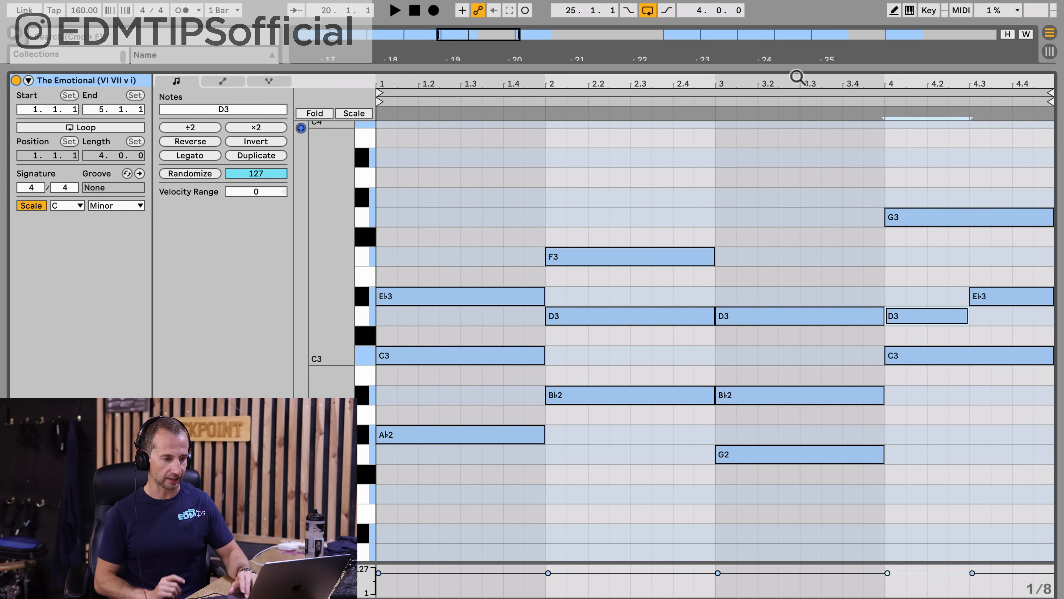
{"action": "left_click", "coordinate": [708, 116]}
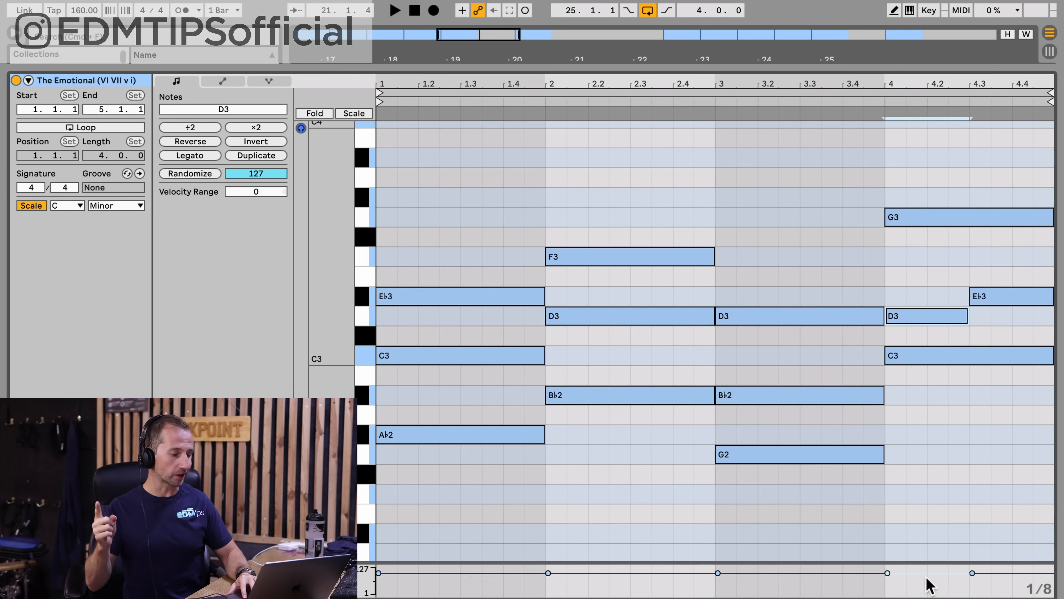
{"action": "left_click", "coordinate": [691, 507]}
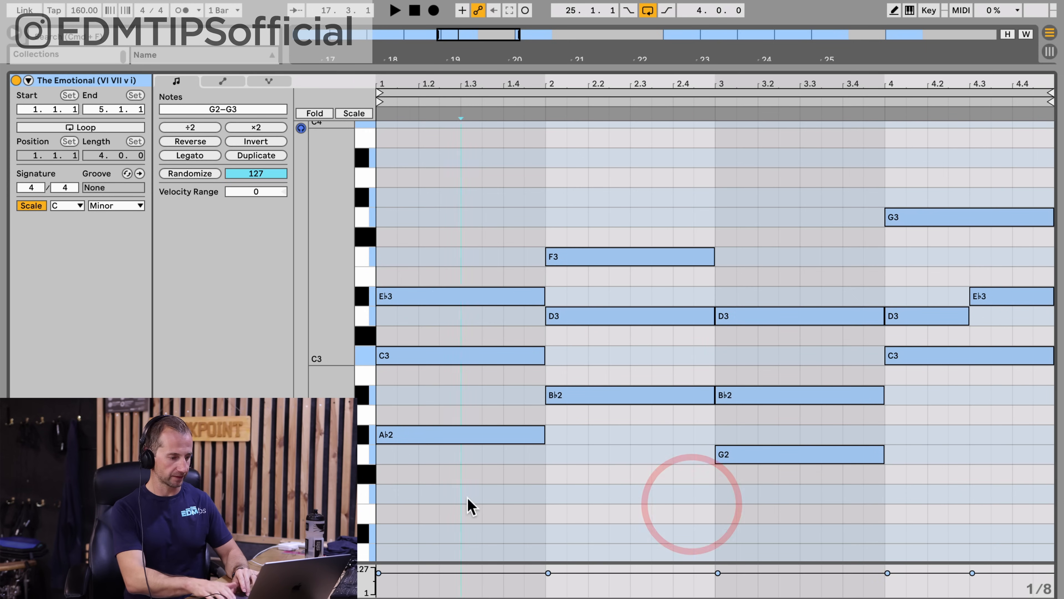
Swap the bar 1 and bar 3 chords so the G2, B♭2 and D3 triad comes first, and play the progression.
{"action": "left_click_drag", "start_coordinate": [468, 504], "coordinate": [470, 243]}
{"action": "key", "text": "super+c"}
{"action": "left_click_drag", "start_coordinate": [739, 212], "coordinate": [753, 486]}
{"action": "left_click_drag", "start_coordinate": [446, 249], "coordinate": [461, 595]}
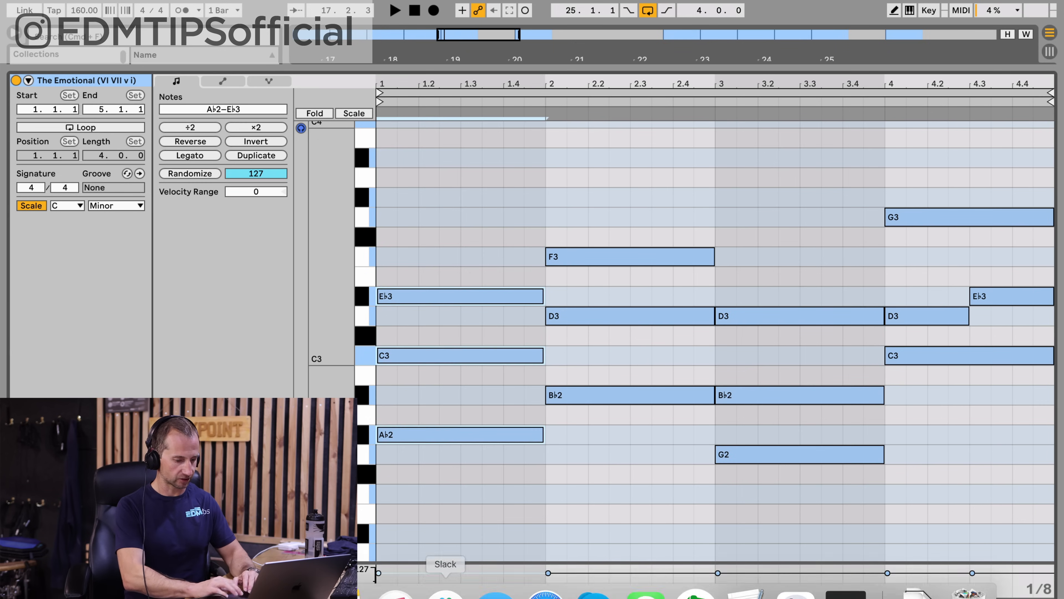
{"action": "key", "text": "BackSpace"}
{"action": "left_click_drag", "start_coordinate": [765, 257], "coordinate": [775, 580]}
{"action": "left_click", "coordinate": [380, 262]}
{"action": "key", "text": "space"}
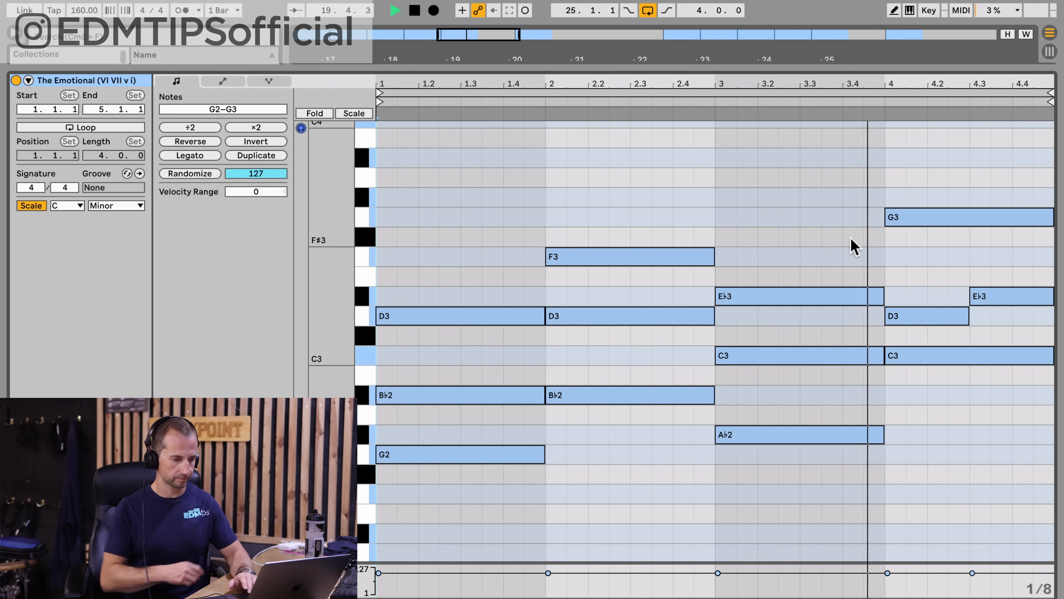
{"action": "key", "text": "space"}
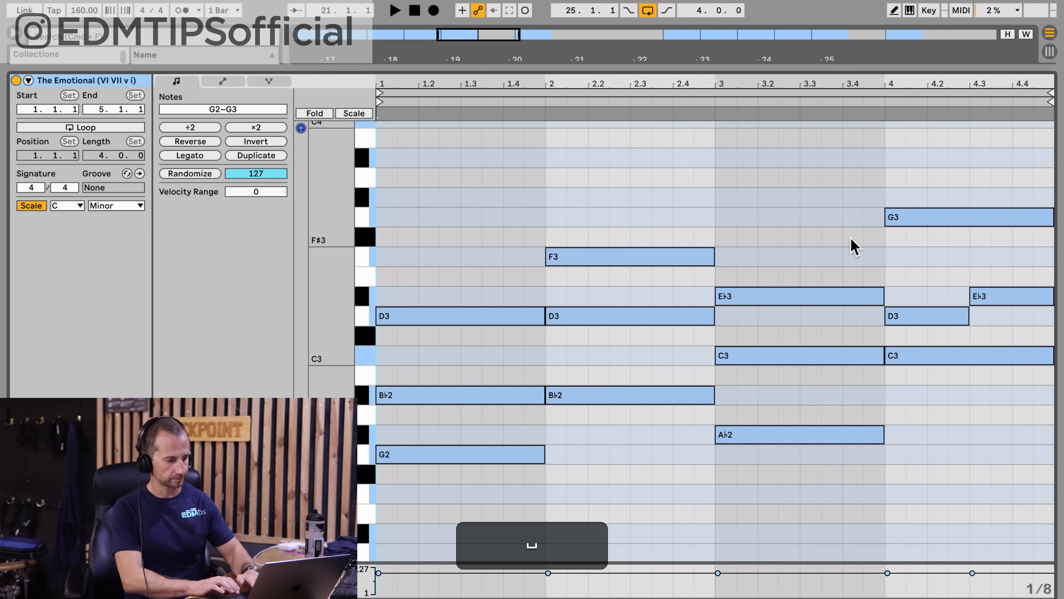
Transpose all notes in the clip up five semitones so the first chord starts on C3.
{"action": "left_click", "coordinate": [978, 438]}
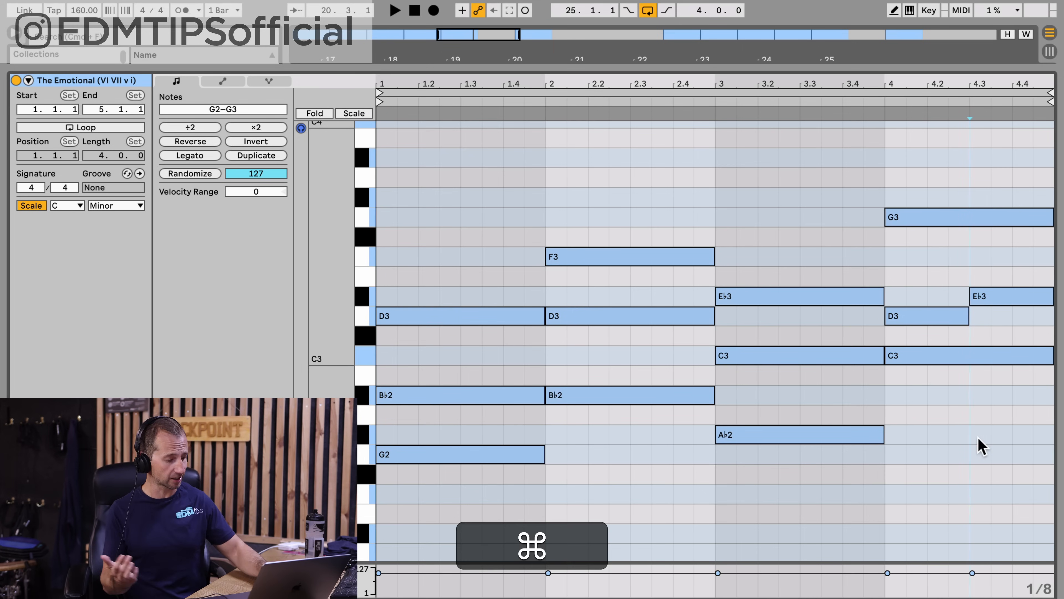
{"action": "key", "text": "super+a"}
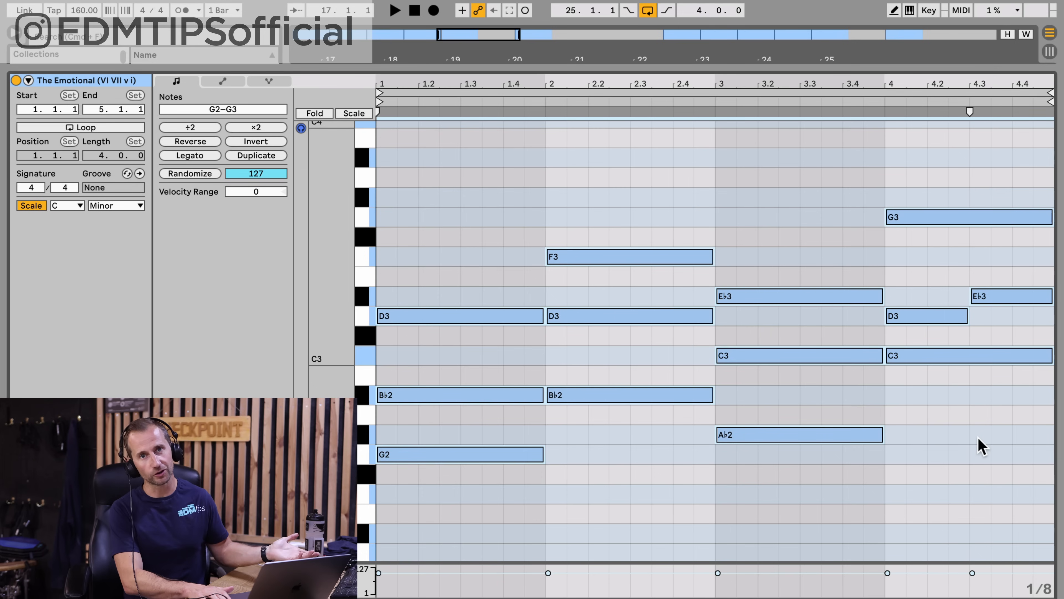
{"action": "key", "text": "Up"}
{"action": "key", "text": "Up"}
{"action": "key", "text": "Up"}
{"action": "key", "text": "Up"}
{"action": "key", "text": "Up"}
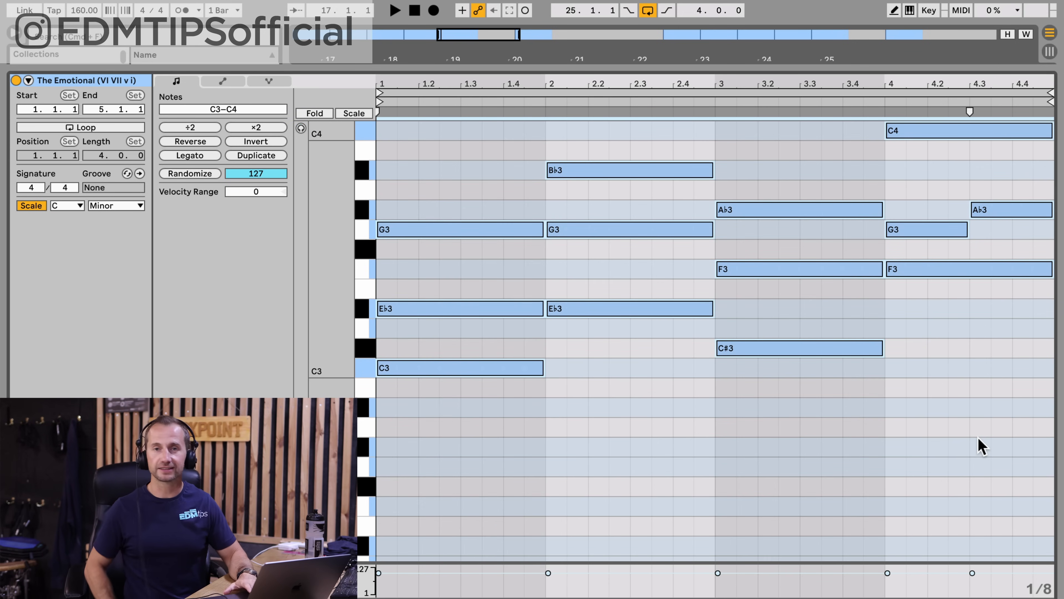
Listen to the transposed progression through bar 4 and stop playback.
{"action": "key", "text": "space"}
{"action": "scroll", "coordinate": [981, 447], "scroll_direction": "up", "scroll_amount": 3}
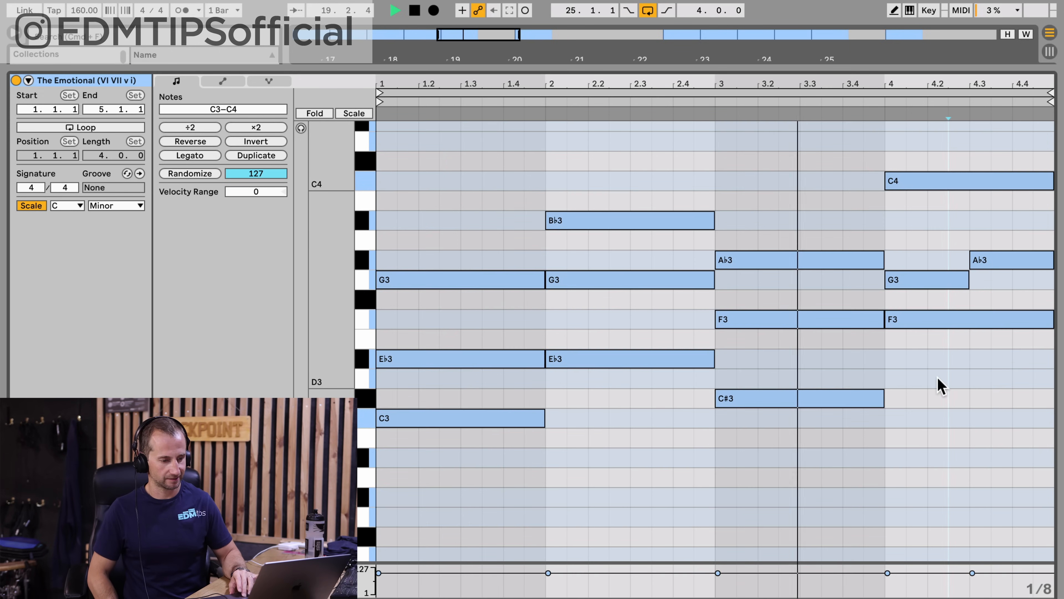
{"action": "key", "text": "space"}
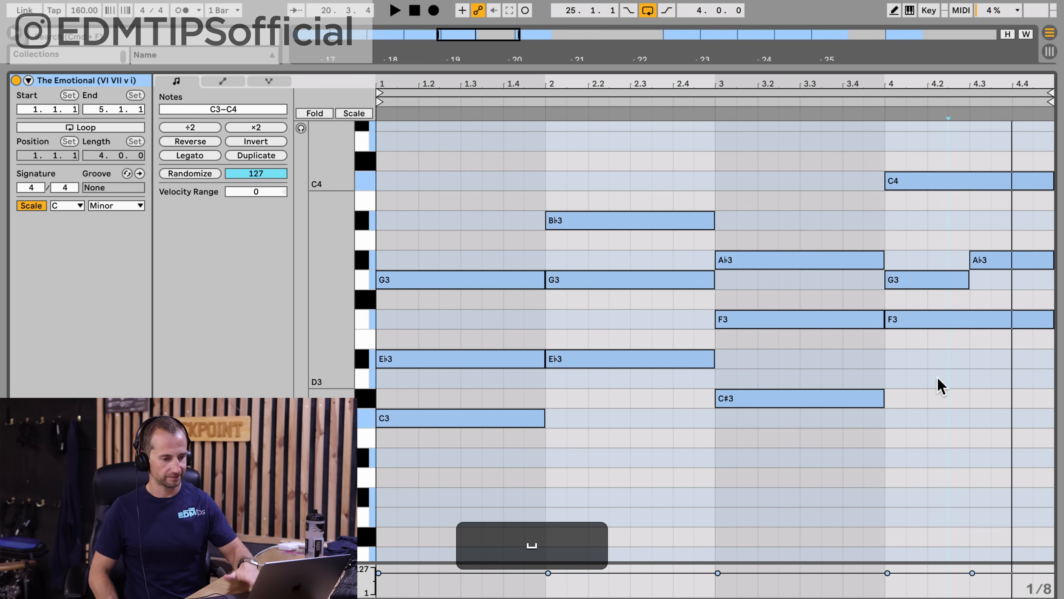